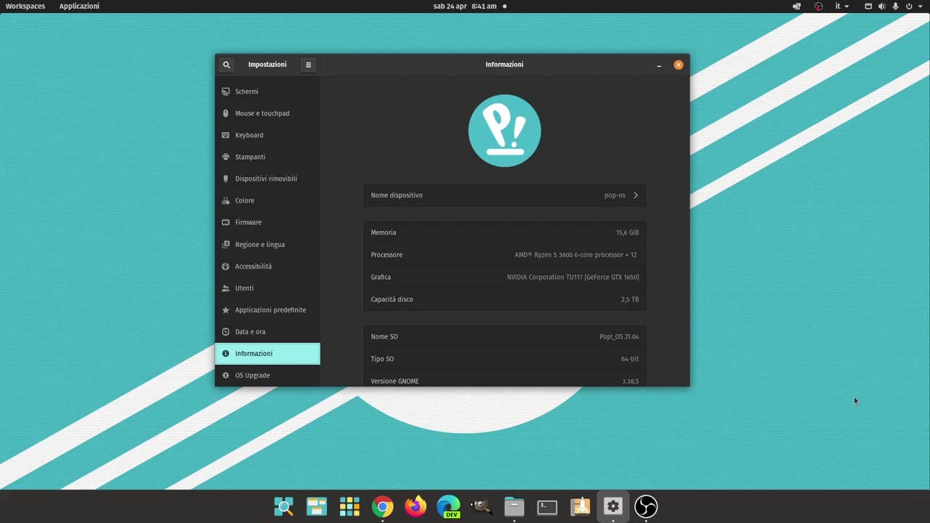
Switch to Google Chrome, look through the article on System76's COSMIC desktop for Pop!_OS, and minimise the browser.
{"action": "left_click", "coordinate": [383, 507]}
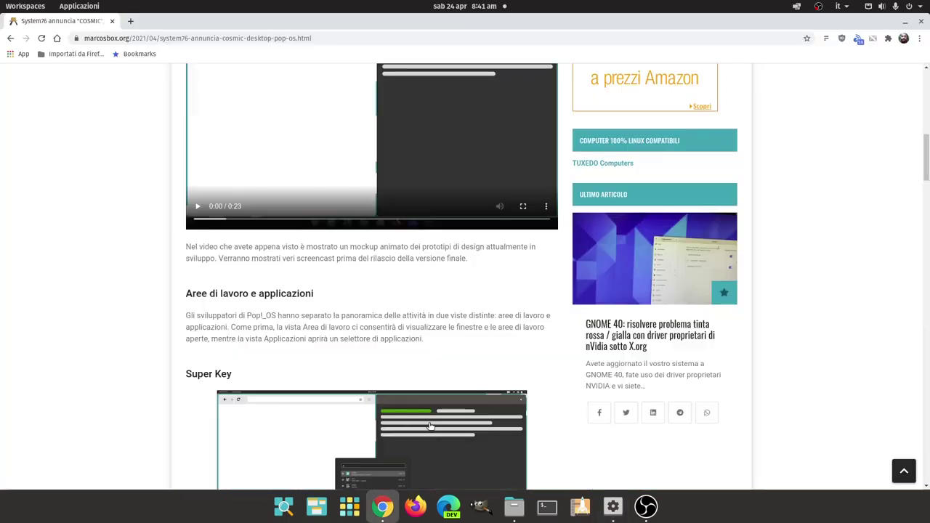
{"action": "scroll", "coordinate": [385, 325], "scroll_direction": "up", "scroll_amount": 5}
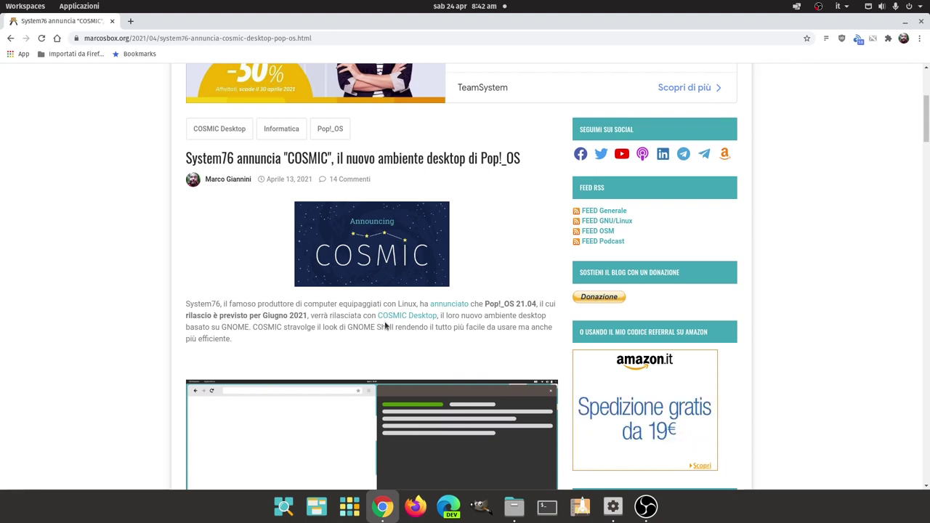
{"action": "scroll", "coordinate": [386, 349], "scroll_direction": "down", "scroll_amount": 4}
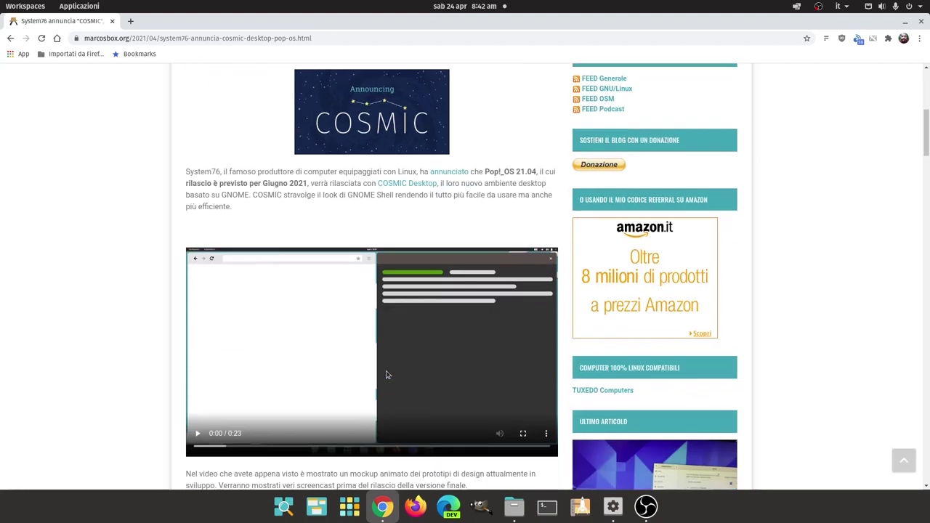
{"action": "scroll", "coordinate": [386, 375], "scroll_direction": "down", "scroll_amount": 3}
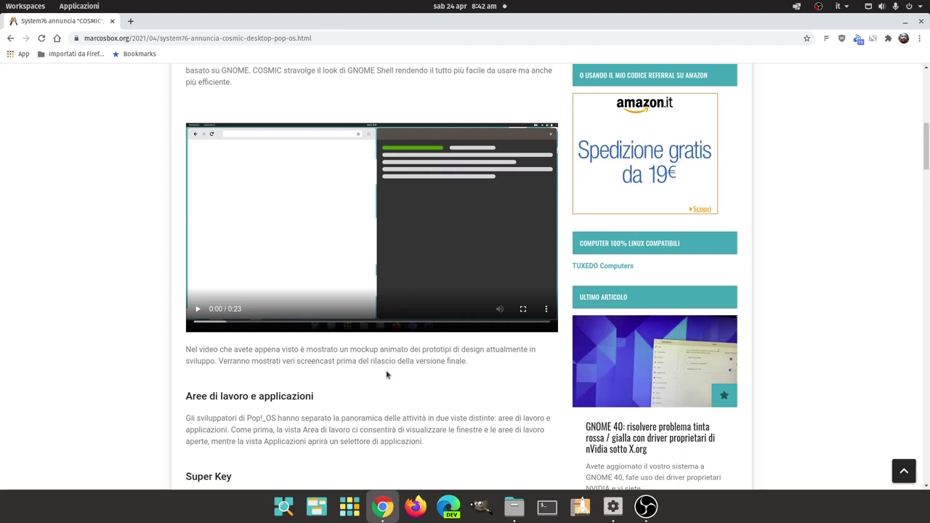
{"action": "scroll", "coordinate": [468, 341], "scroll_direction": "down", "scroll_amount": 5}
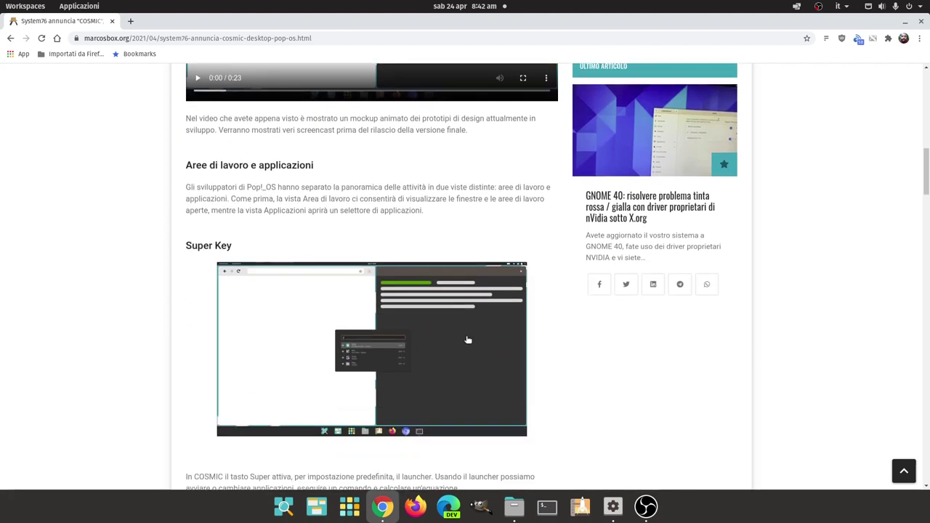
{"action": "scroll", "coordinate": [468, 341], "scroll_direction": "up", "scroll_amount": 5}
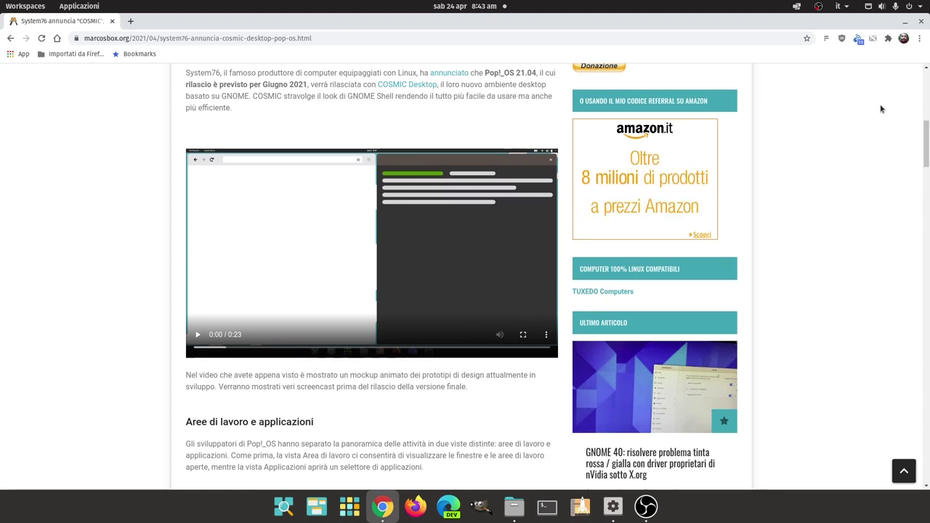
{"action": "left_click", "coordinate": [903, 23]}
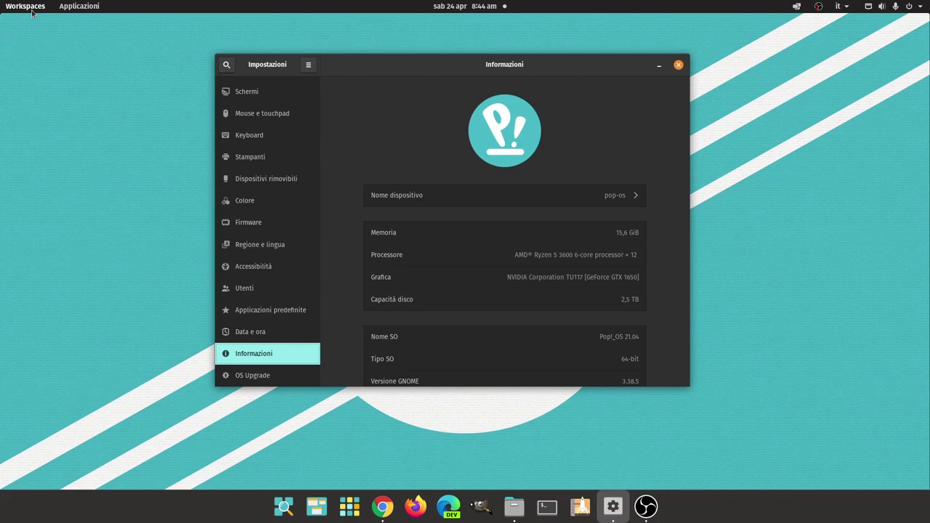
Show and dismiss the workspaces overview with its open windows, and do the same with the applications grid.
{"action": "mouse_move", "coordinate": [1, 2]}
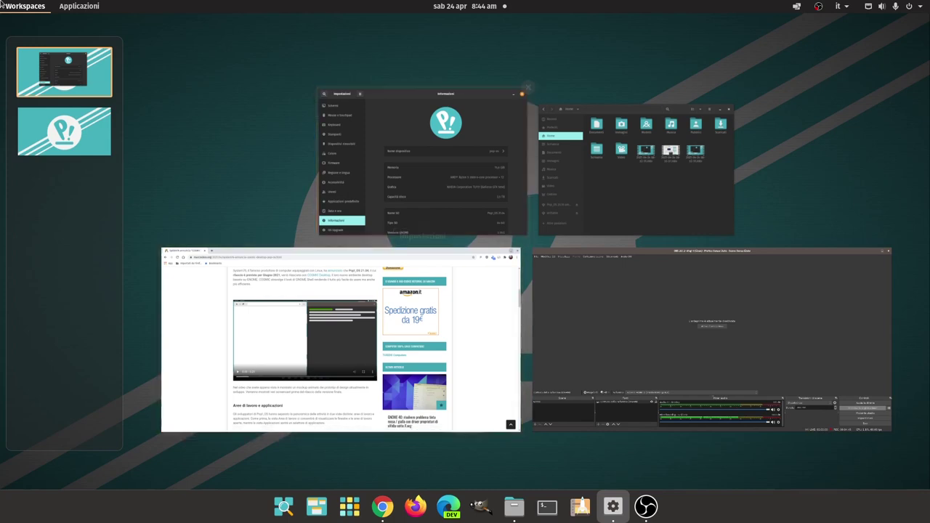
{"action": "left_click", "coordinate": [108, 63]}
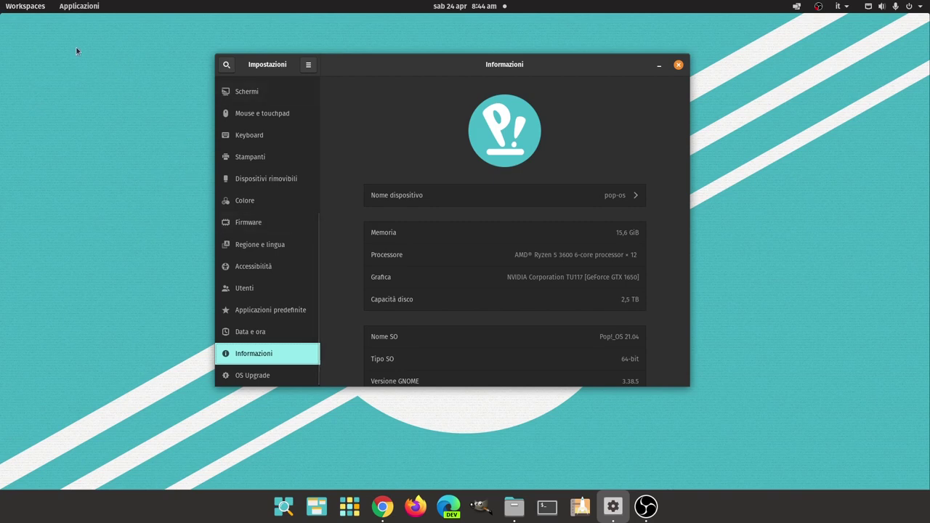
{"action": "left_click", "coordinate": [26, 6]}
{"action": "left_click", "coordinate": [25, 6]}
{"action": "left_click", "coordinate": [25, 6]}
{"action": "left_click", "coordinate": [25, 6]}
{"action": "left_click", "coordinate": [80, 6]}
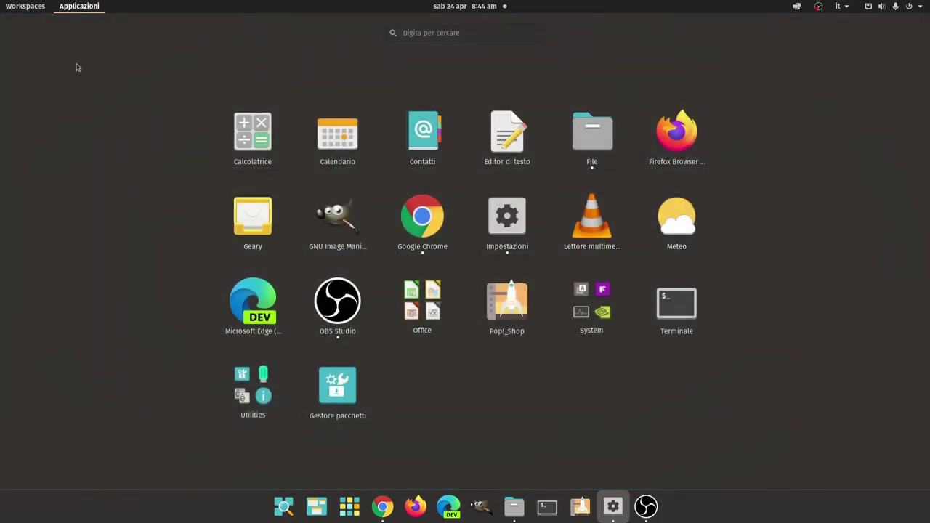
{"action": "left_click", "coordinate": [73, 3]}
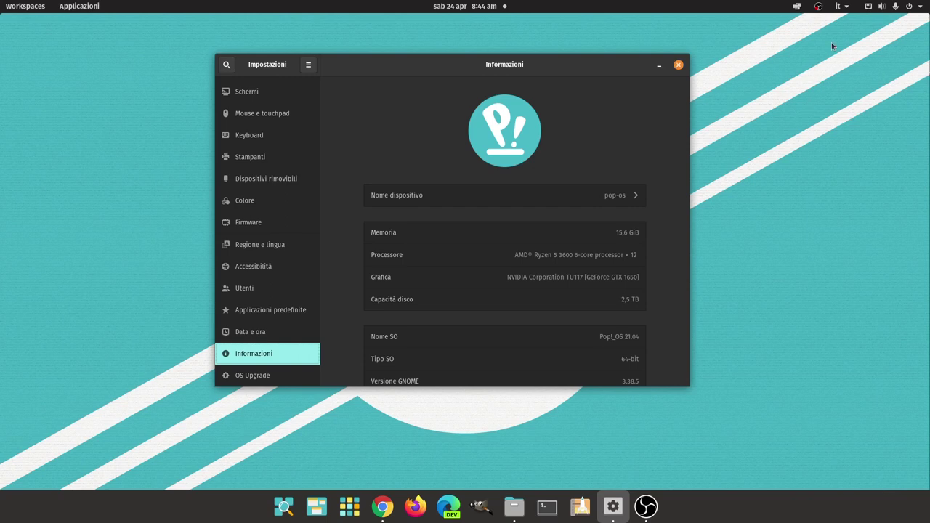
Inspect the options of the window tiling, OBS, keyboard layout and system status indicators, and dismiss them.
{"action": "left_click", "coordinate": [799, 8]}
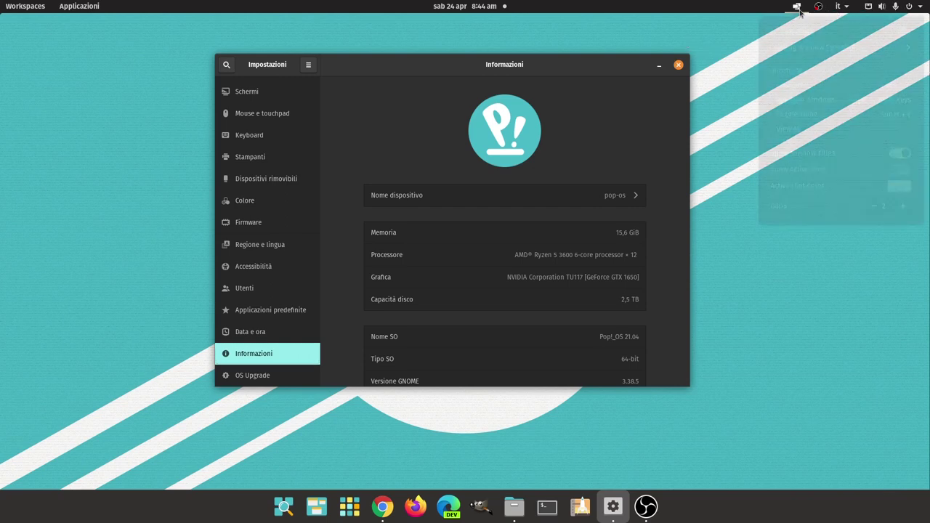
{"action": "left_click", "coordinate": [819, 8]}
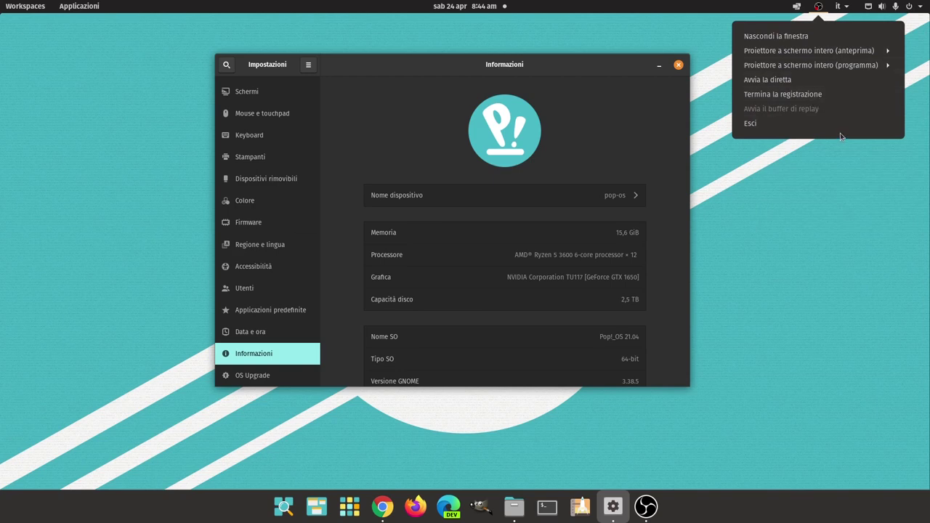
{"action": "mouse_move", "coordinate": [836, 3]}
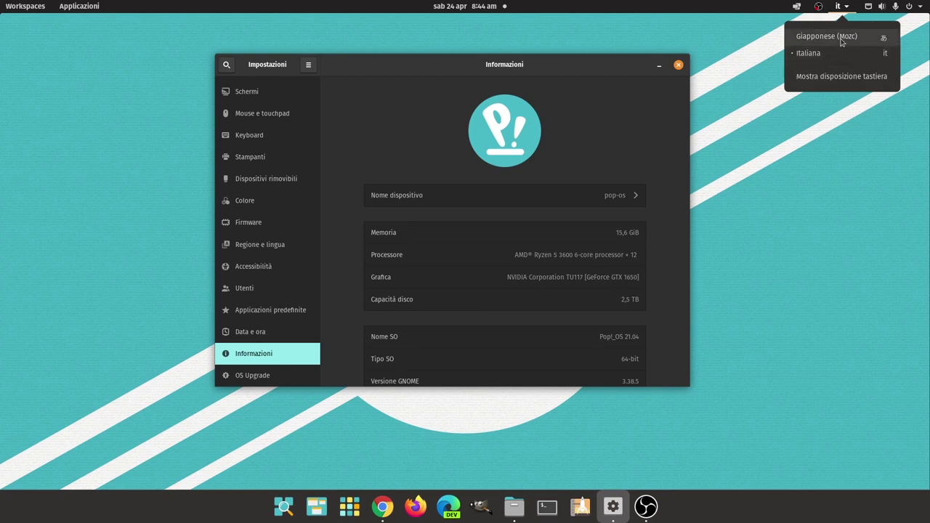
{"action": "mouse_move", "coordinate": [913, 6]}
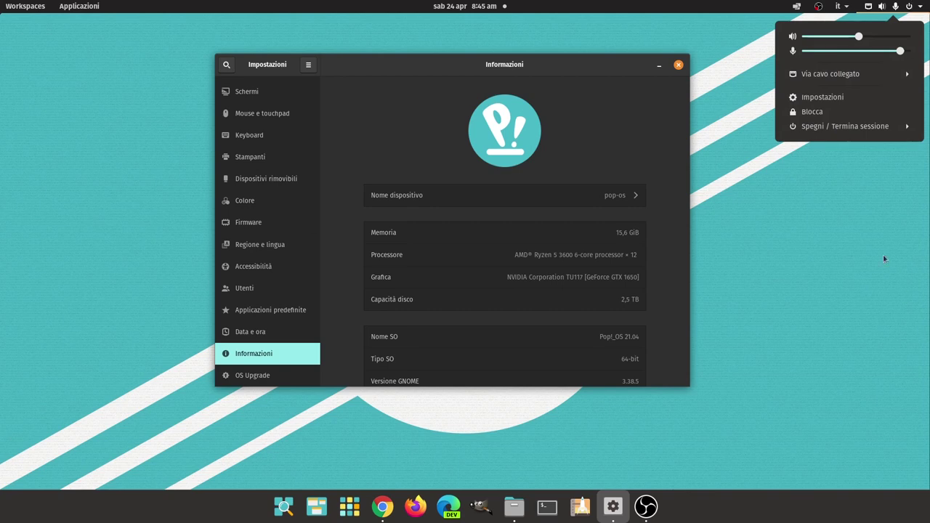
{"action": "left_click", "coordinate": [891, 335]}
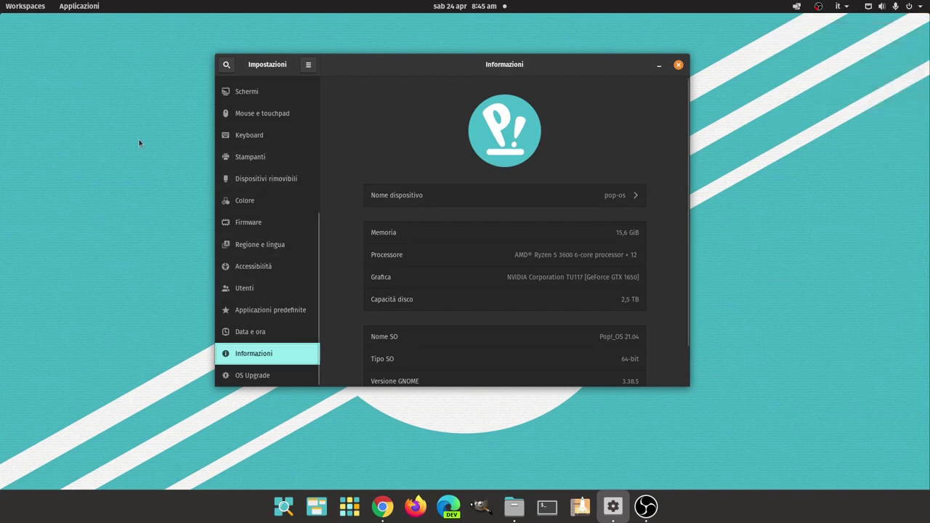
Move the Settings window slightly, minimise it, restore it from the dock, and minimise it again.
{"action": "left_click_drag", "start_coordinate": [456, 72], "coordinate": [445, 70]}
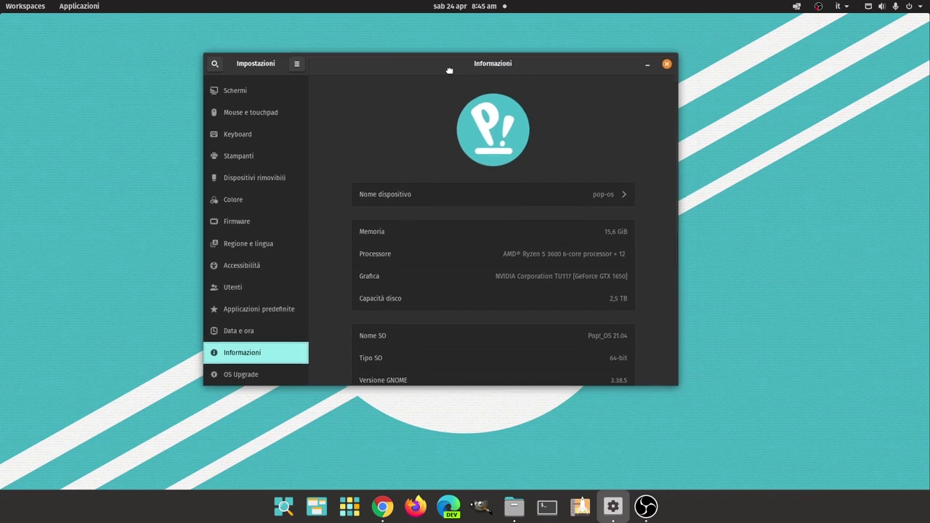
{"action": "left_click", "coordinate": [647, 65]}
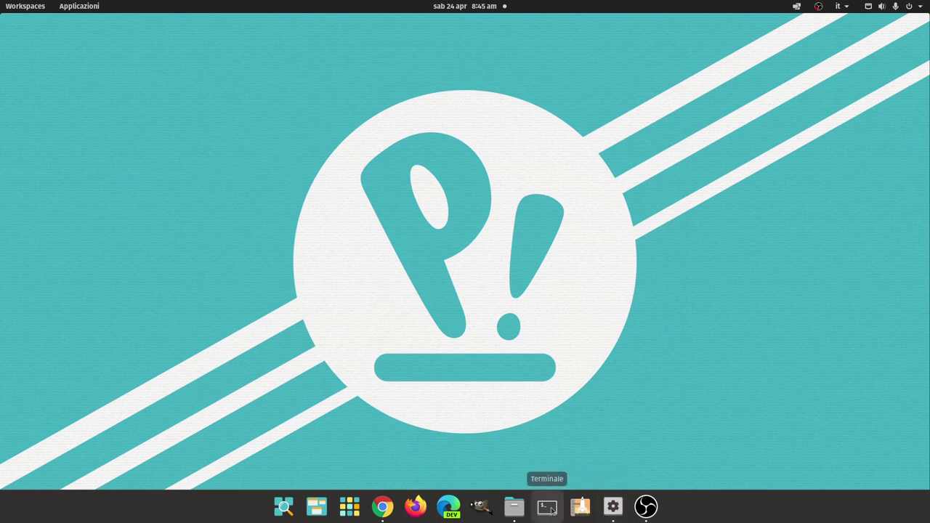
{"action": "left_click", "coordinate": [621, 514]}
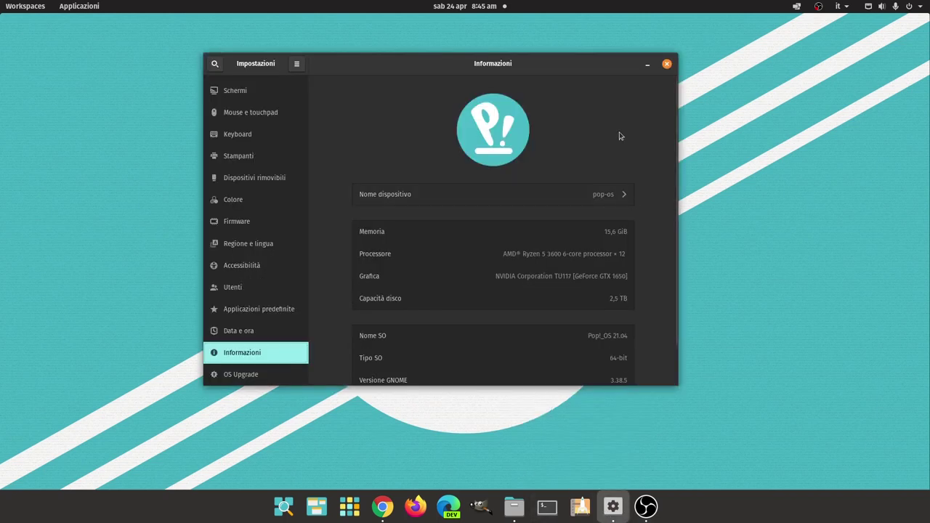
{"action": "left_click", "coordinate": [646, 67]}
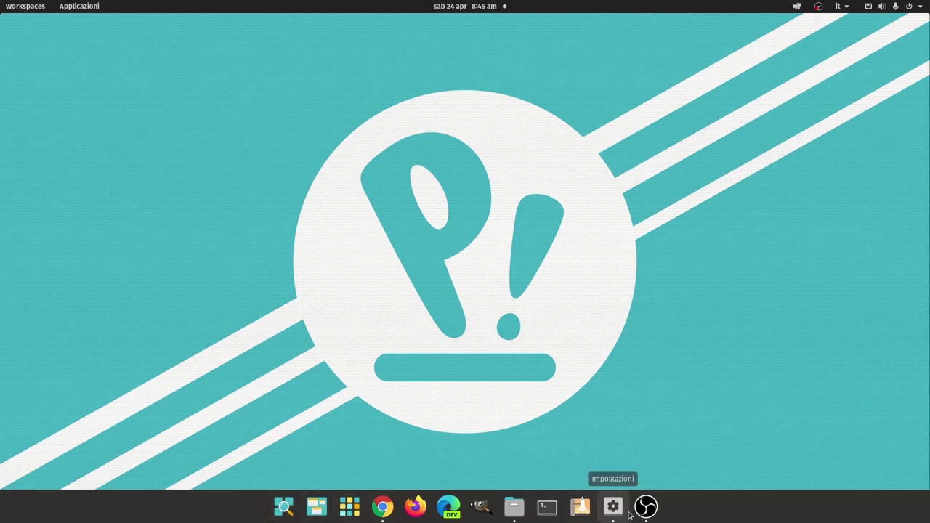
Search the launcher for "syn", try to start Synaptic Package Manager, and cancel its authentication request.
{"action": "left_click", "coordinate": [285, 508]}
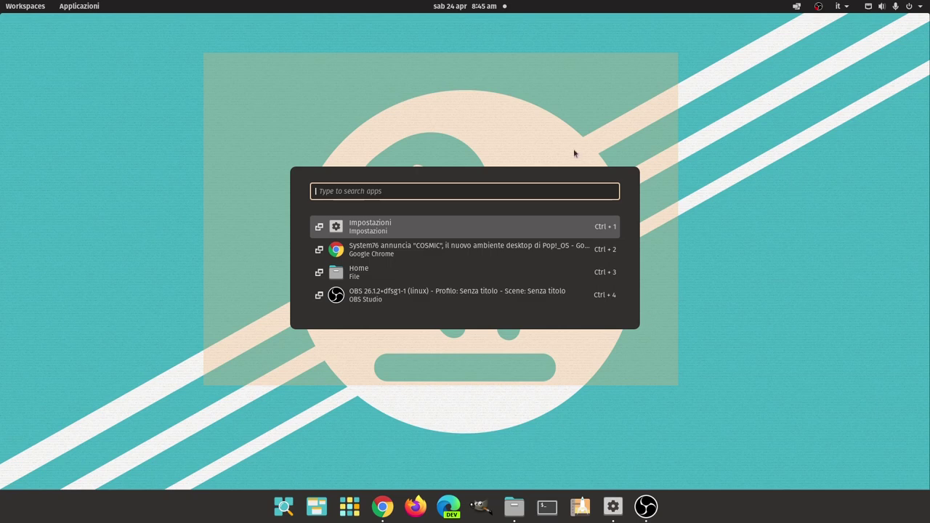
{"action": "type", "text": "syn"}
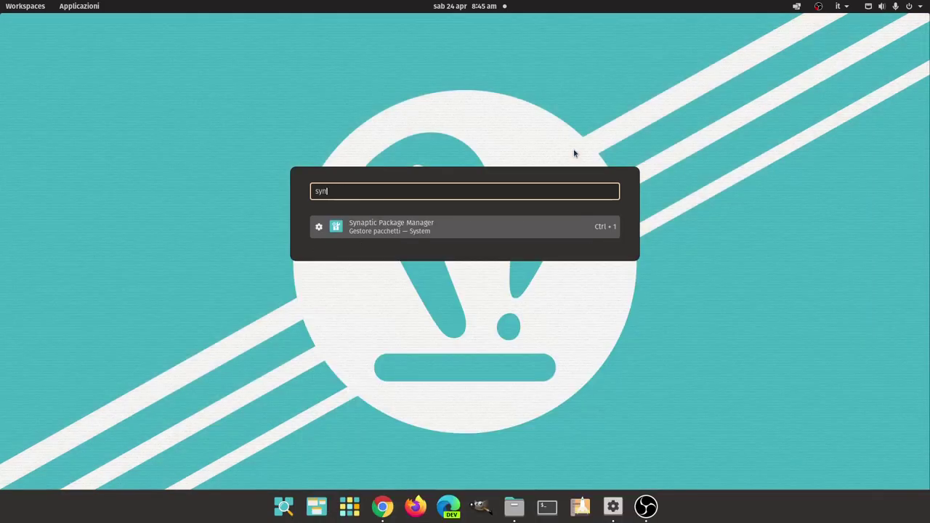
{"action": "key", "text": "Return"}
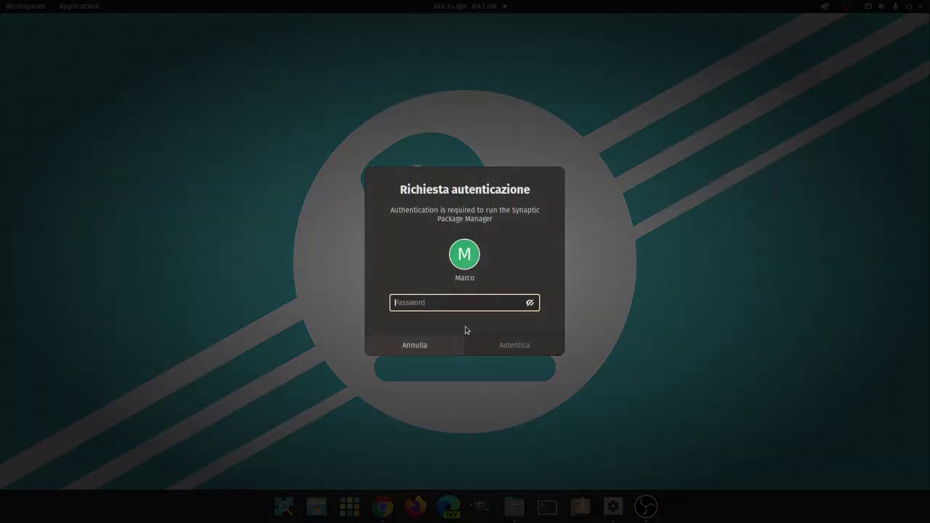
{"action": "left_click", "coordinate": [439, 345]}
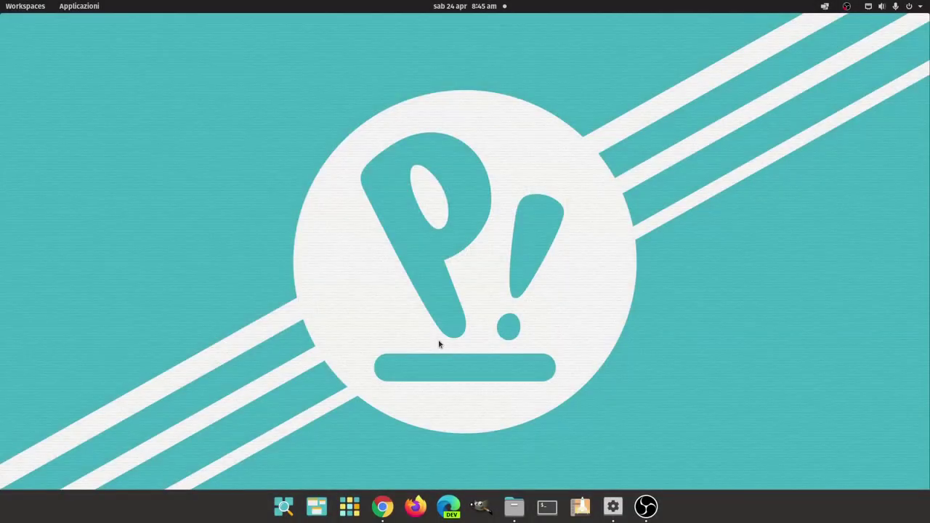
Switch to the open Home folder window through the launcher and minimise it.
{"action": "left_click", "coordinate": [284, 498]}
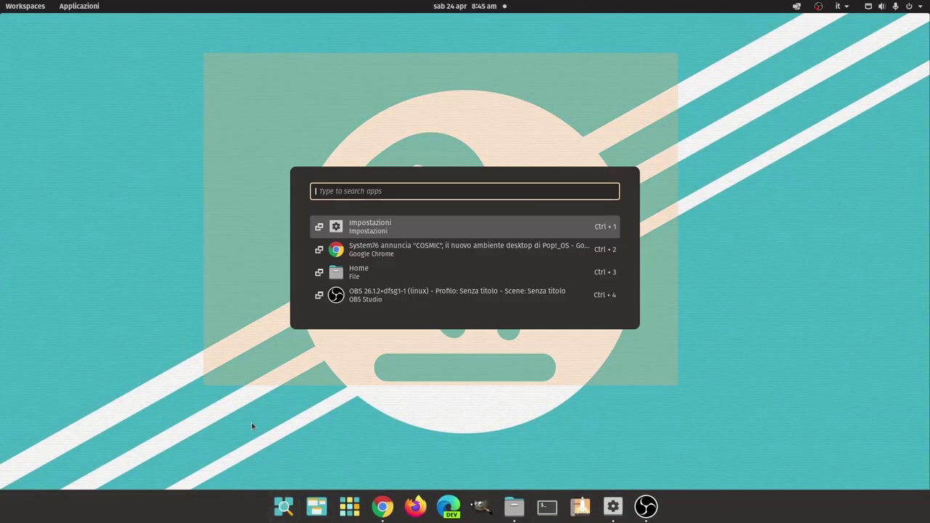
{"action": "left_click", "coordinate": [277, 515]}
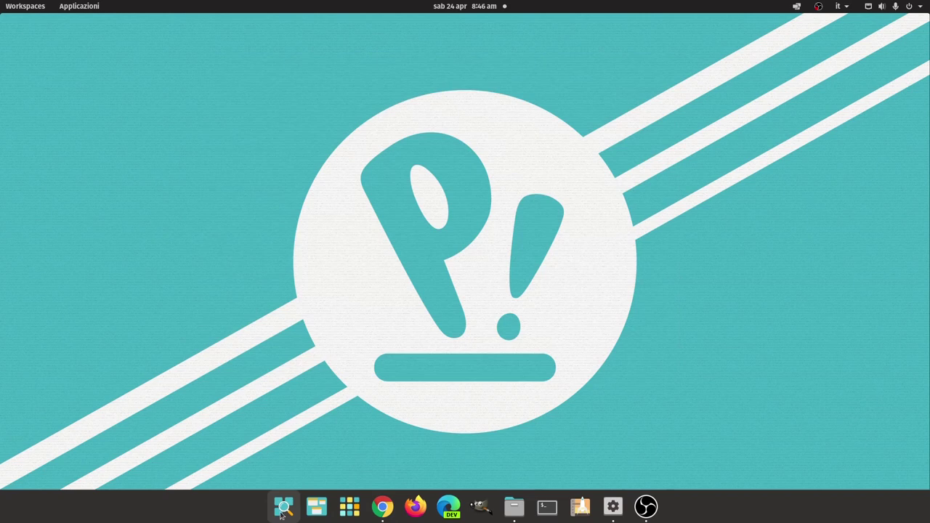
{"action": "left_click", "coordinate": [281, 514]}
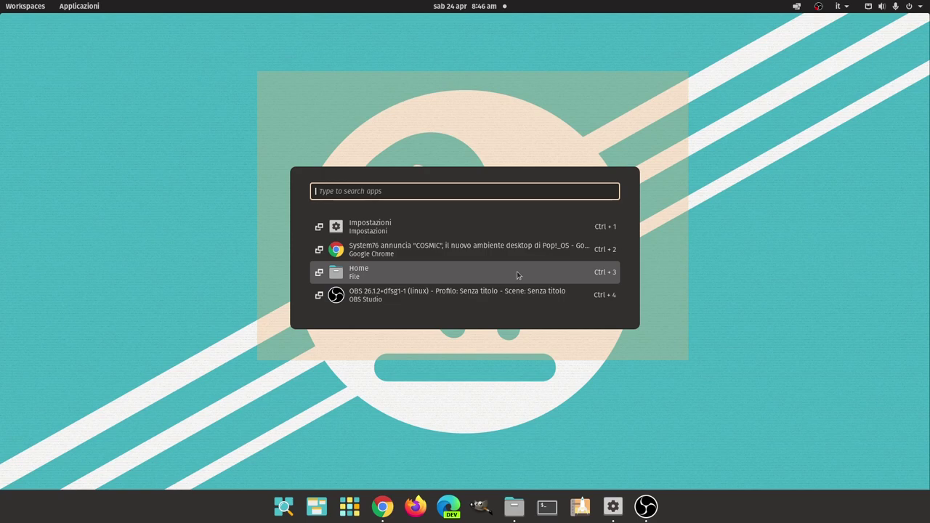
{"action": "left_click", "coordinate": [517, 273]}
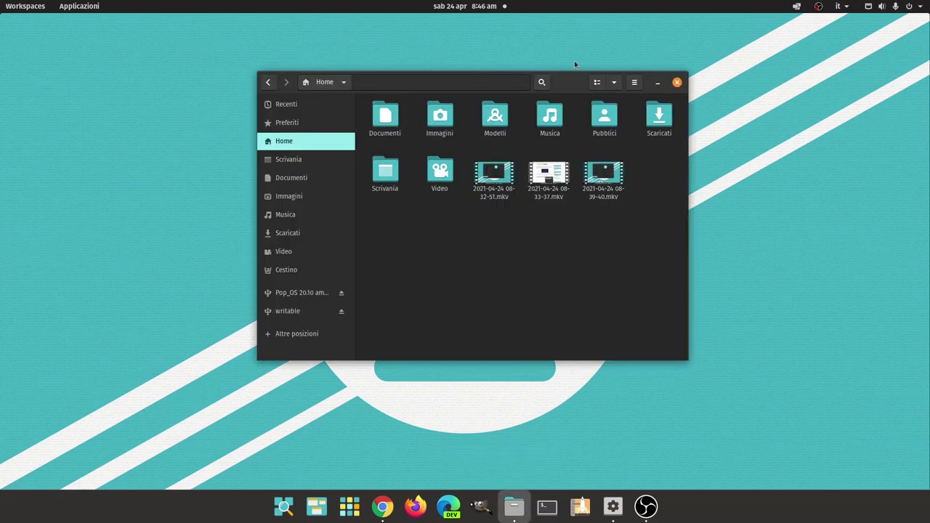
{"action": "left_click", "coordinate": [658, 82]}
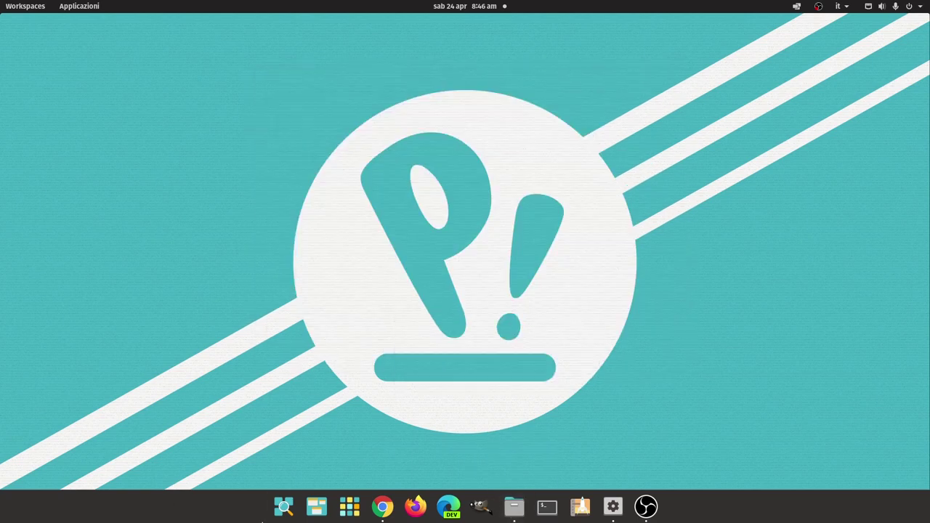
Step through the open windows listed in the launcher, switch to the Google Chrome window, and minimise it.
{"action": "left_click", "coordinate": [284, 507]}
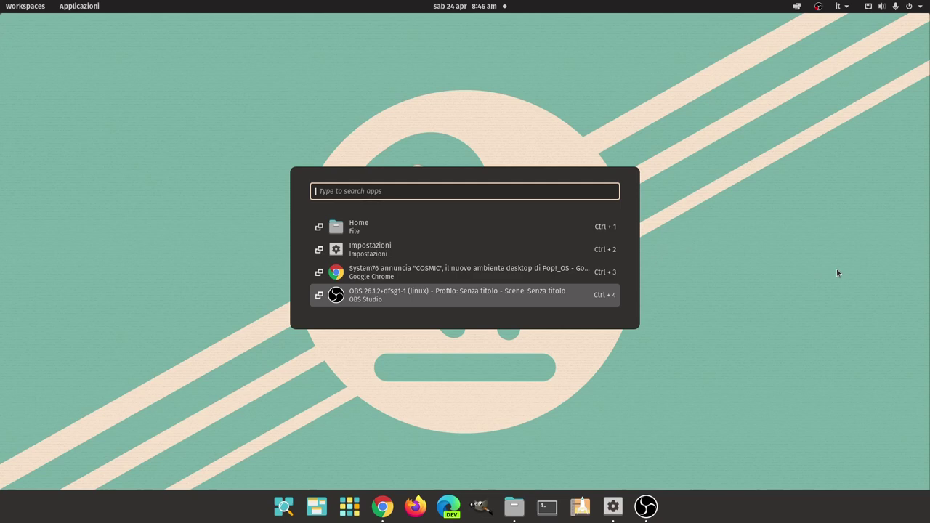
{"action": "key", "text": "Up"}
{"action": "key", "text": "Up"}
{"action": "key", "text": "Up"}
{"action": "key", "text": "Down"}
{"action": "key", "text": "Down"}
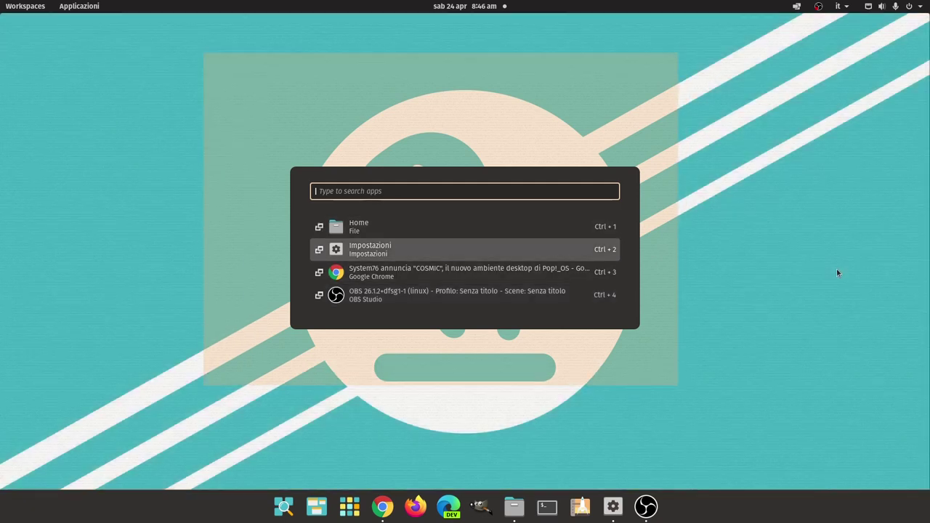
{"action": "key", "text": "Up"}
{"action": "key", "text": "Up"}
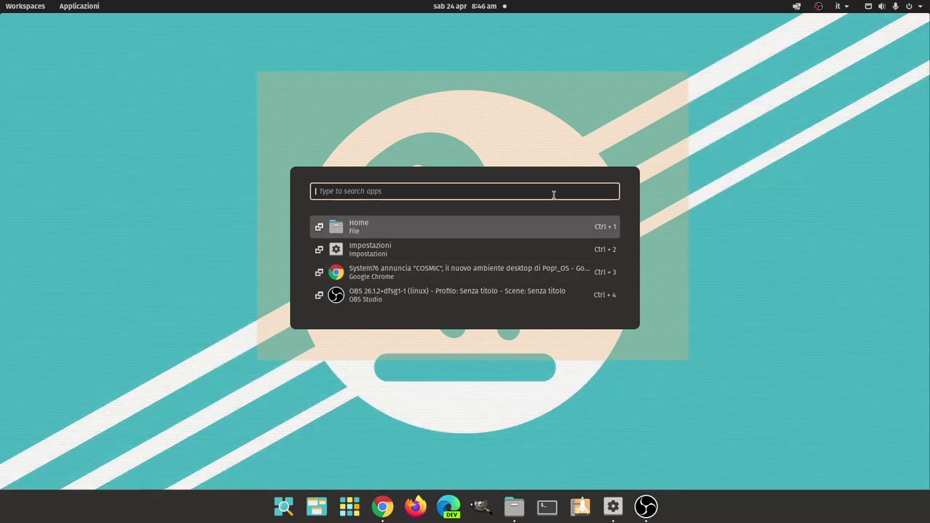
{"action": "key", "text": "ctrl+3"}
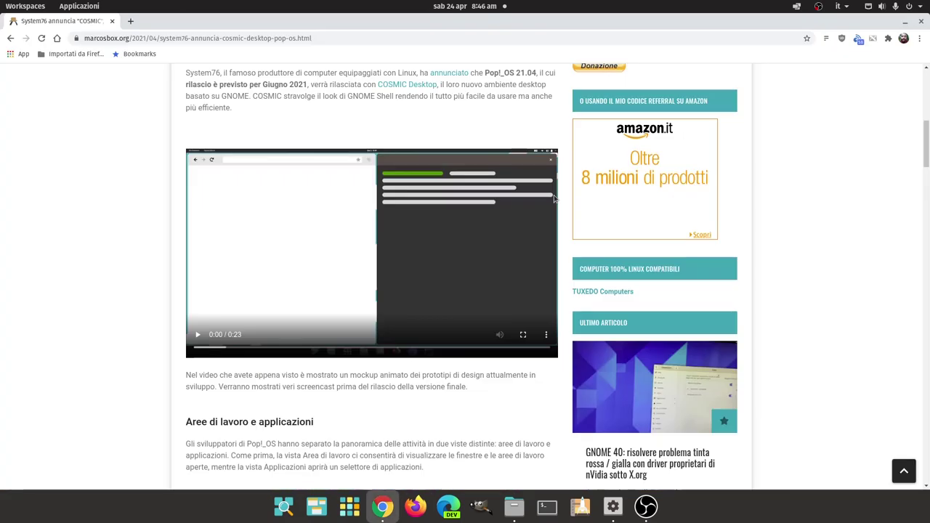
{"action": "left_click", "coordinate": [904, 23]}
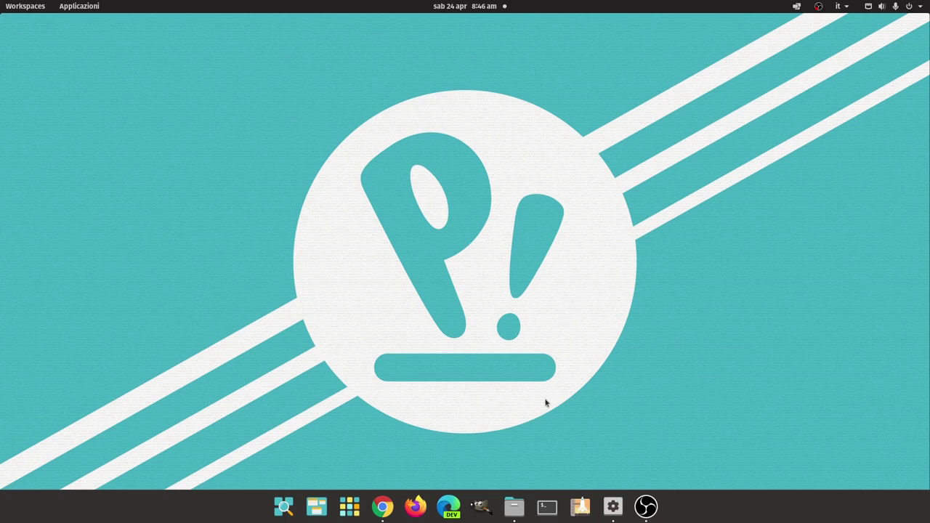
Show the workspaces overview using the dock's workspaces launcher.
{"action": "left_click", "coordinate": [318, 506]}
{"action": "left_click", "coordinate": [318, 506]}
{"action": "left_click", "coordinate": [317, 506]}
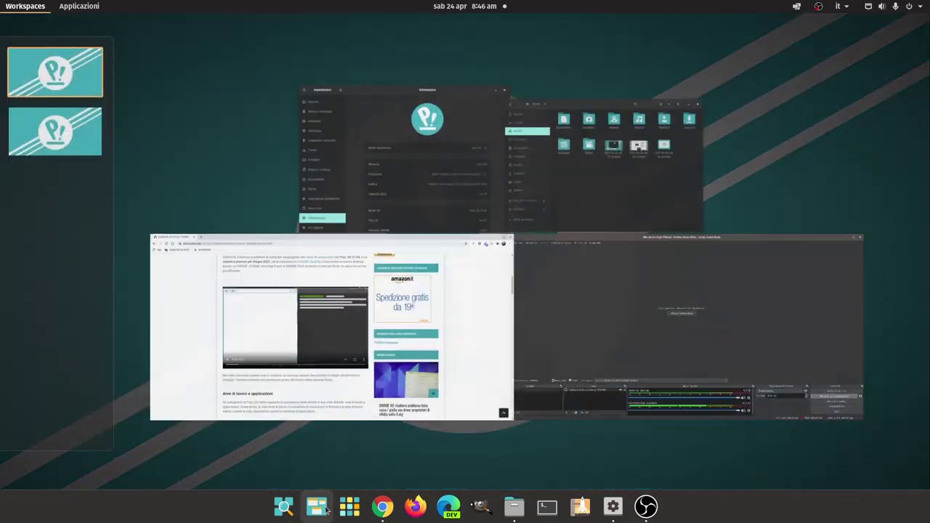
Close the workspaces overview, and show and hide the applications view and the launcher using their dock items.
{"action": "left_click", "coordinate": [318, 506]}
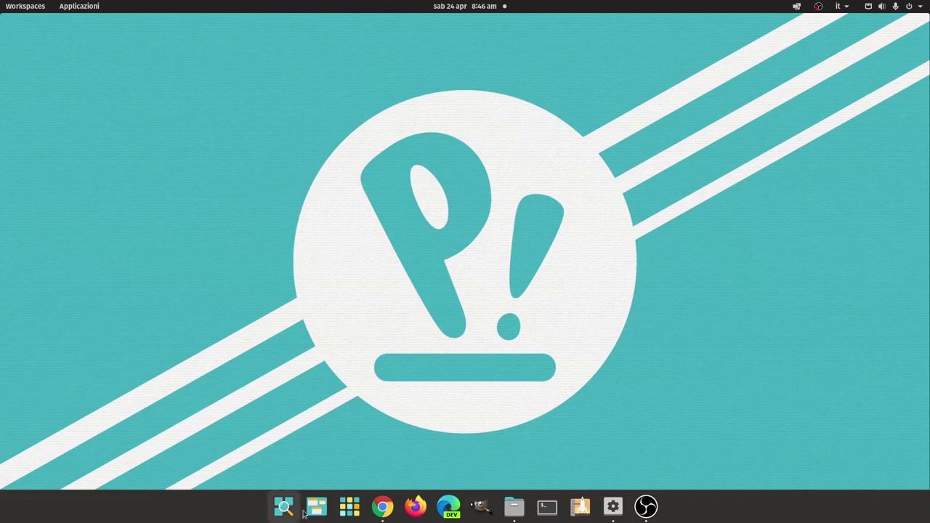
{"action": "left_click", "coordinate": [350, 507]}
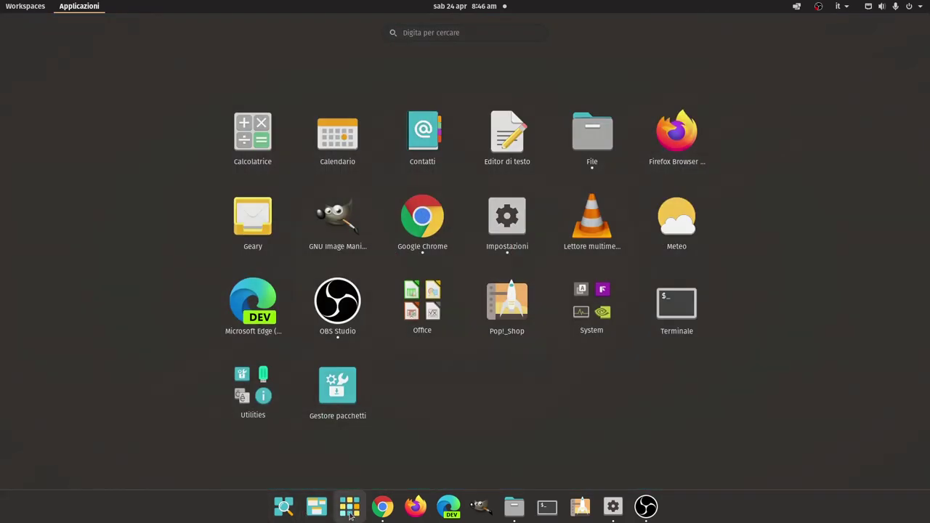
{"action": "left_click", "coordinate": [349, 507]}
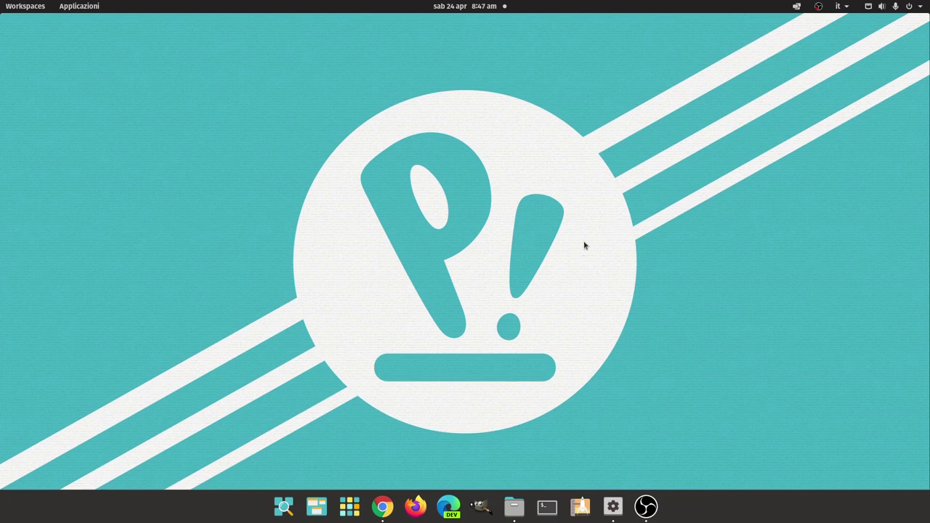
{"action": "left_click", "coordinate": [277, 511]}
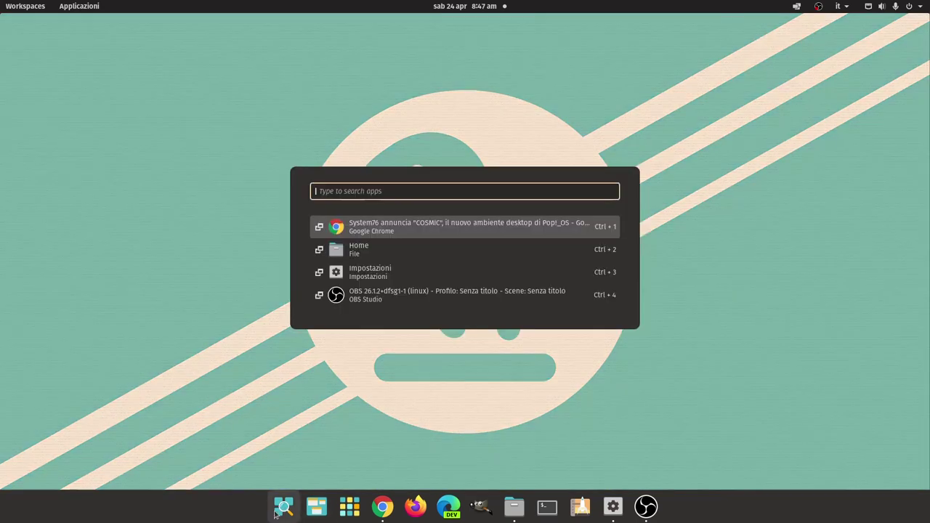
{"action": "left_click", "coordinate": [281, 512]}
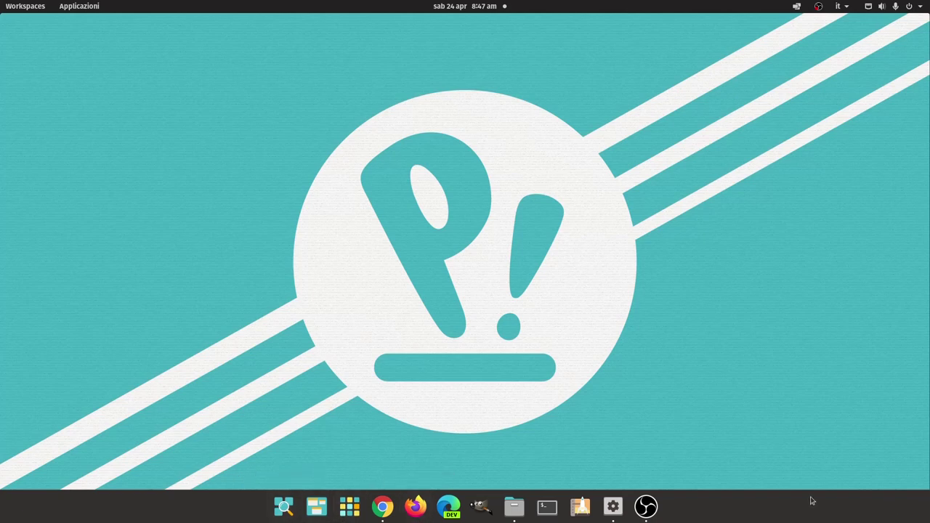
Bring up the Impostazioni window, maximise it, and browse the available wallpapers in the Desktop section's Sfondo page.
{"action": "left_click", "coordinate": [610, 508]}
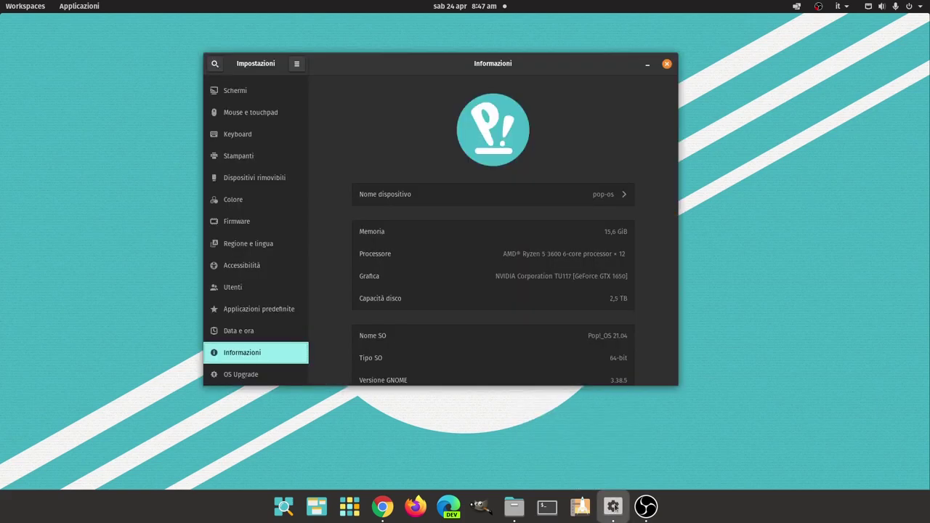
{"action": "double_click", "coordinate": [473, 65]}
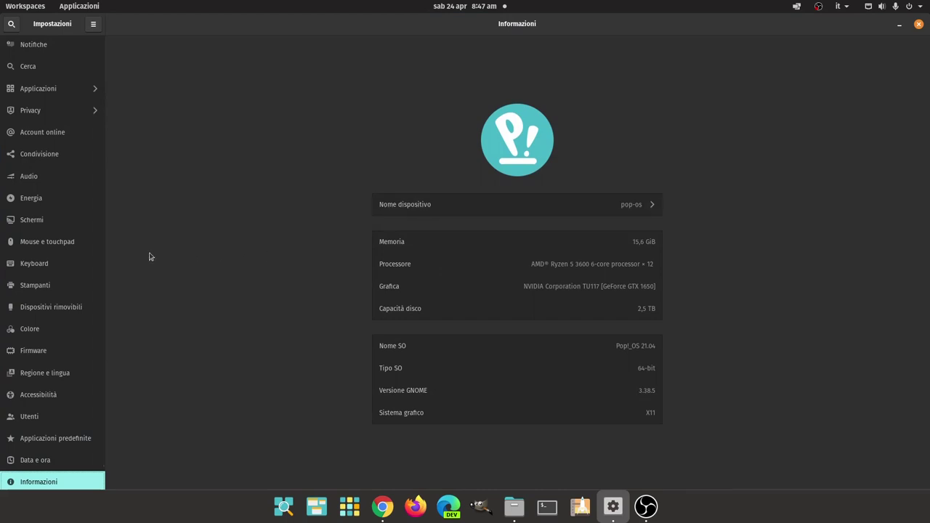
{"action": "scroll", "coordinate": [60, 255], "scroll_direction": "up", "scroll_amount": 2}
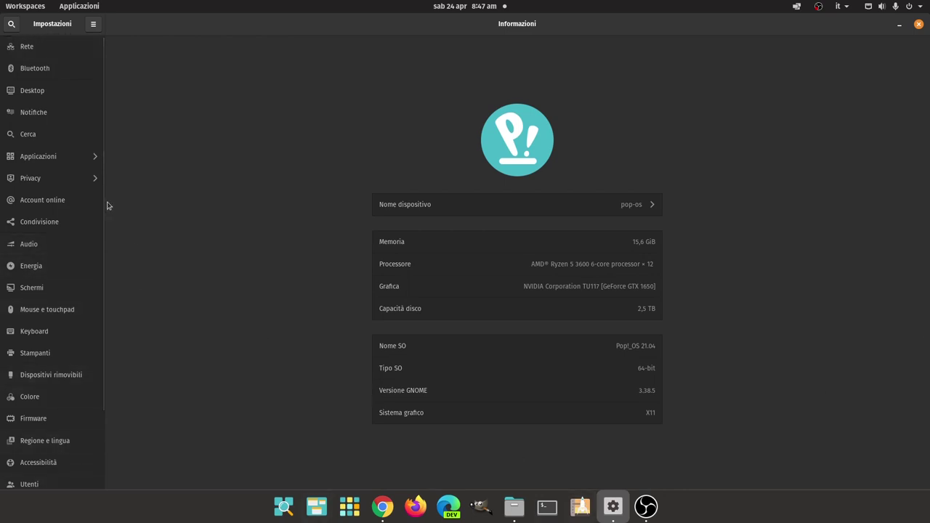
{"action": "left_click", "coordinate": [44, 95]}
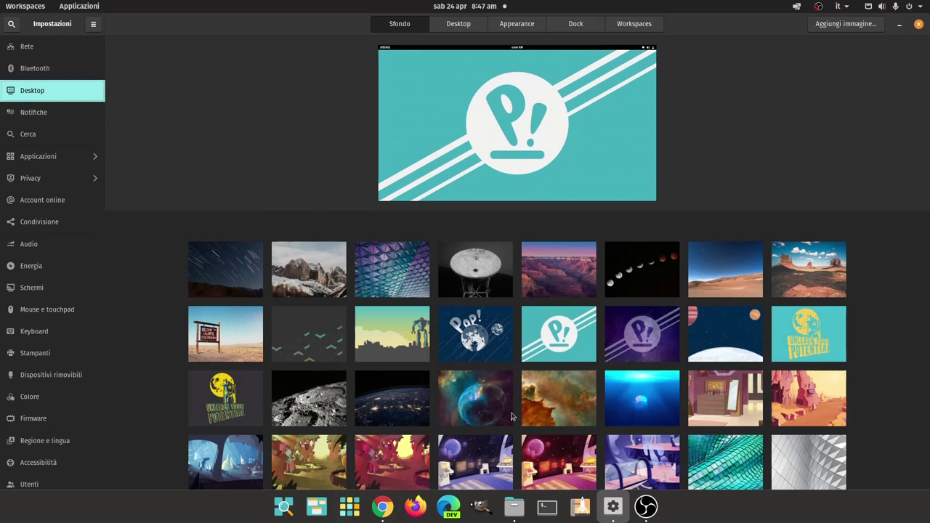
{"action": "scroll", "coordinate": [508, 334], "scroll_direction": "down", "scroll_amount": 2}
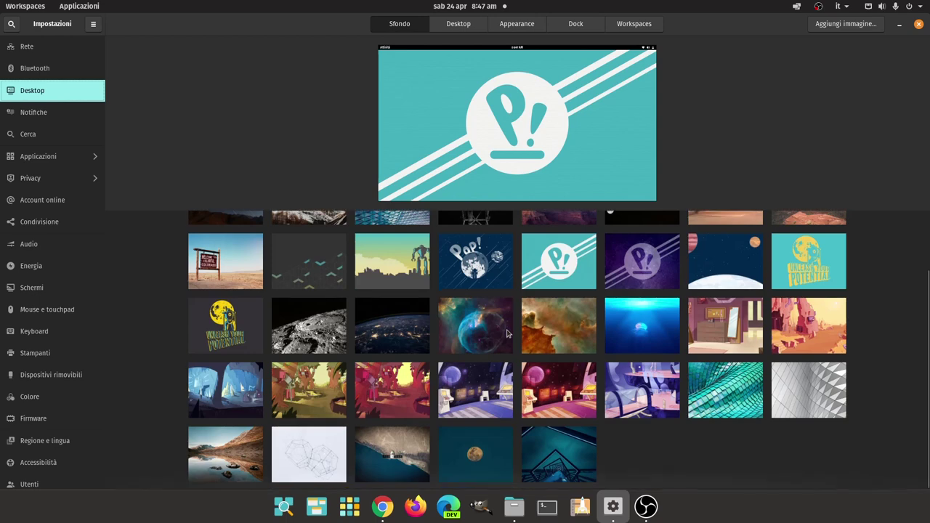
{"action": "scroll", "coordinate": [717, 367], "scroll_direction": "up", "scroll_amount": 2}
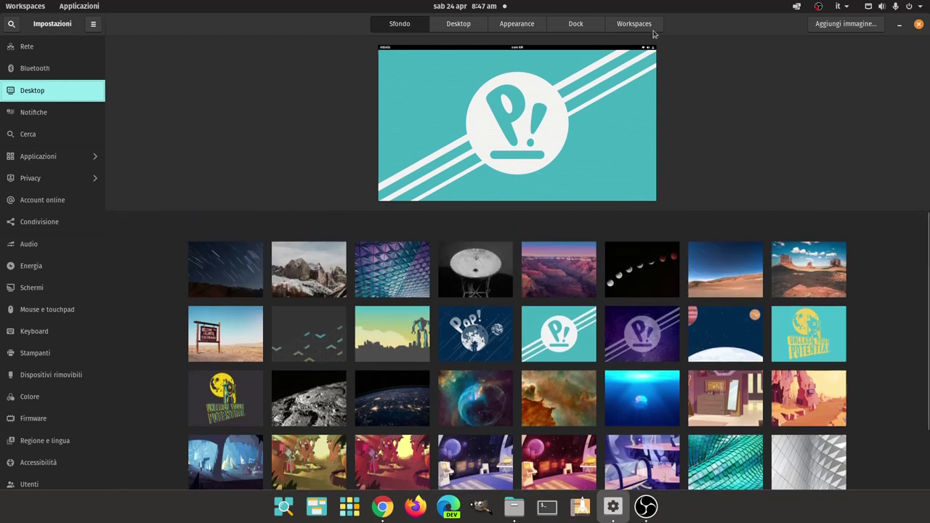
Display the Desktop page with the Super Key Action options, and toggle the settings window between maximised and restored size, leaving it restored.
{"action": "left_click", "coordinate": [465, 32]}
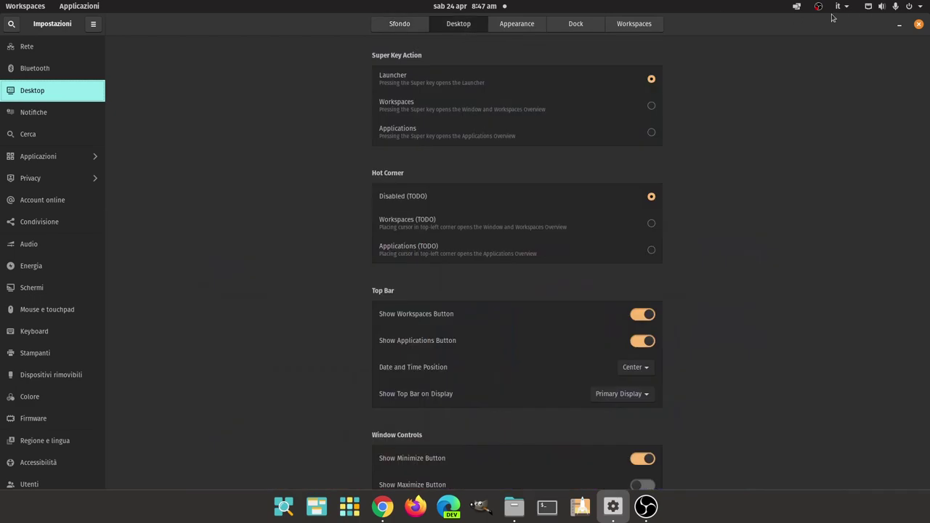
{"action": "left_click_drag", "start_coordinate": [698, 33], "coordinate": [577, 80]}
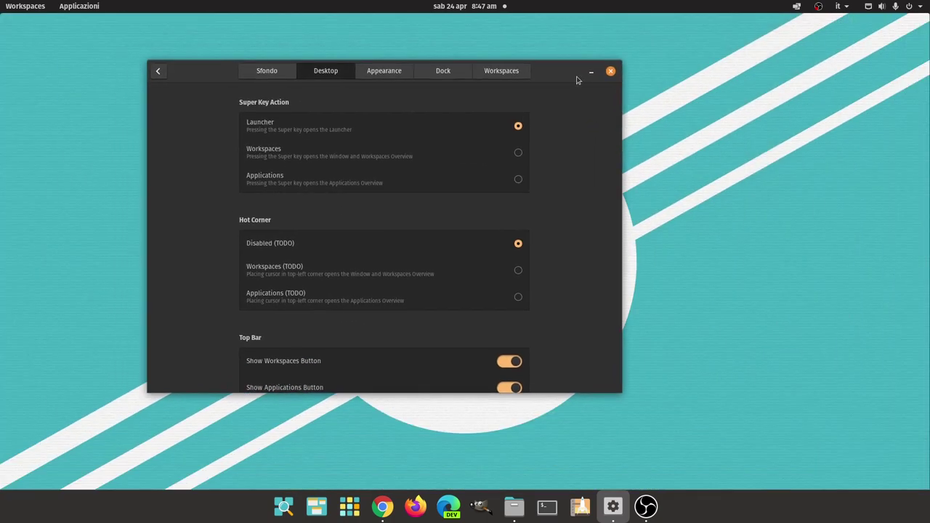
{"action": "double_click", "coordinate": [562, 73]}
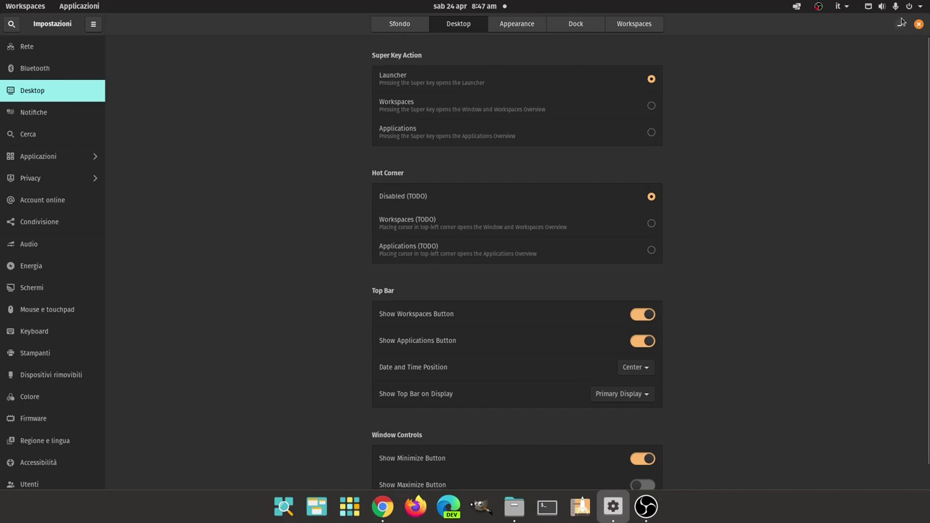
{"action": "double_click", "coordinate": [805, 29]}
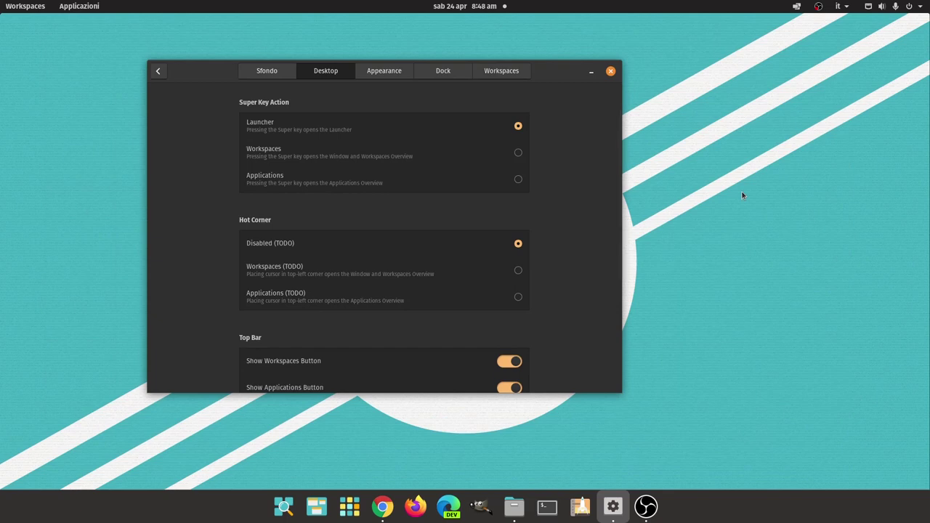
Demonstrate the Super Key Action by showing and hiding the launcher over the settings window twice.
{"action": "key", "text": "super"}
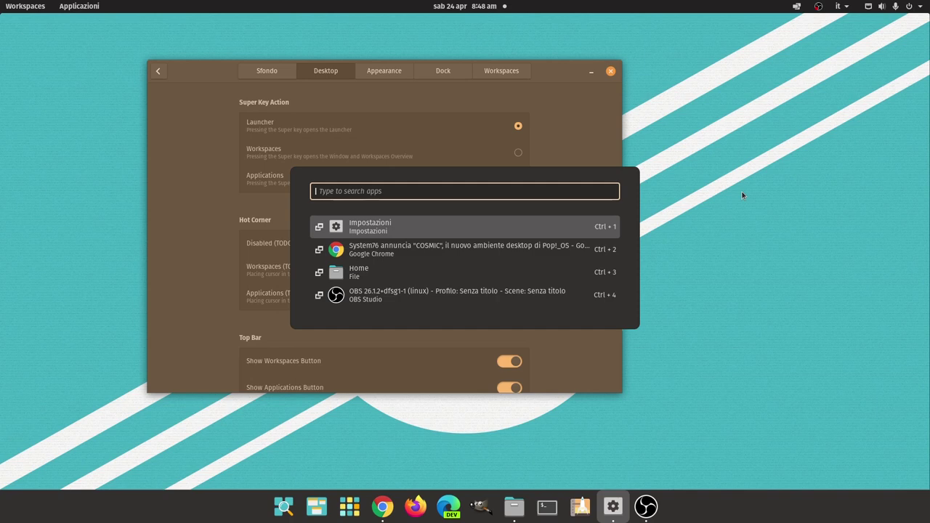
{"action": "key", "text": "super"}
{"action": "key", "text": "super"}
{"action": "key", "text": "super"}
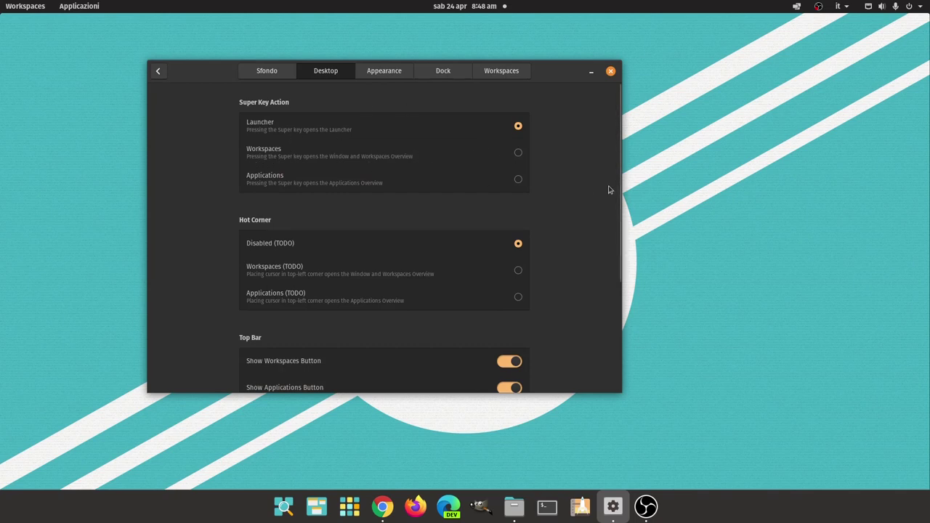
Maximise the settings window, and show and hide the workspaces overview from the top bar.
{"action": "double_click", "coordinate": [548, 71]}
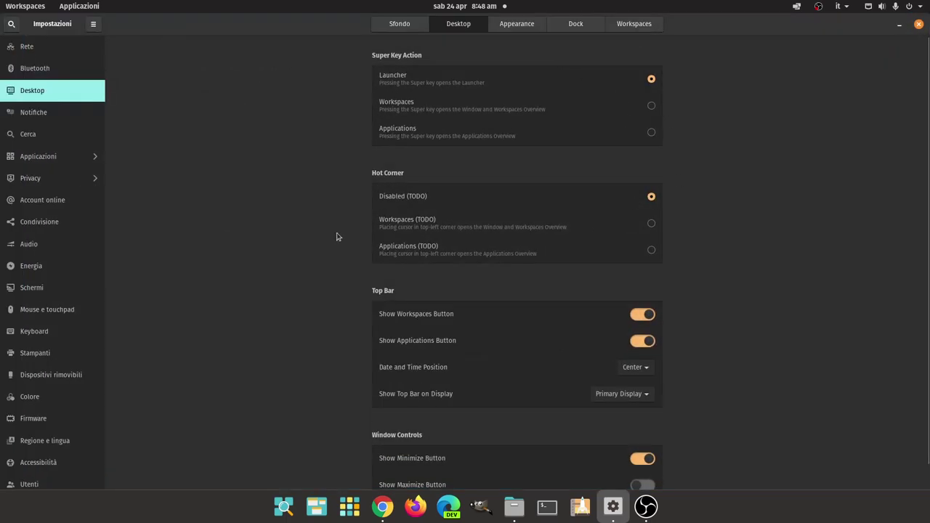
{"action": "left_click", "coordinate": [22, 7]}
{"action": "left_click", "coordinate": [21, 9]}
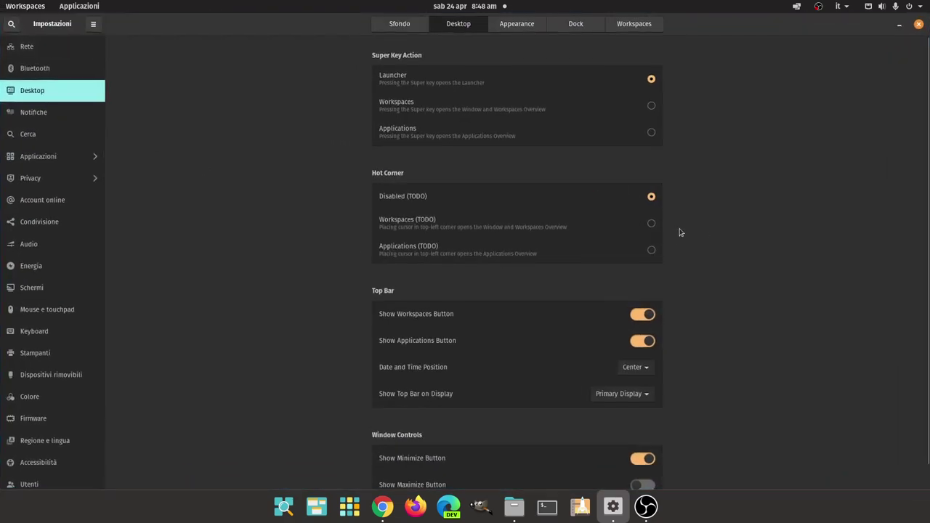
Toggle the Show Applications Button option for the top bar.
{"action": "scroll", "coordinate": [789, 300], "scroll_direction": "down", "scroll_amount": 1}
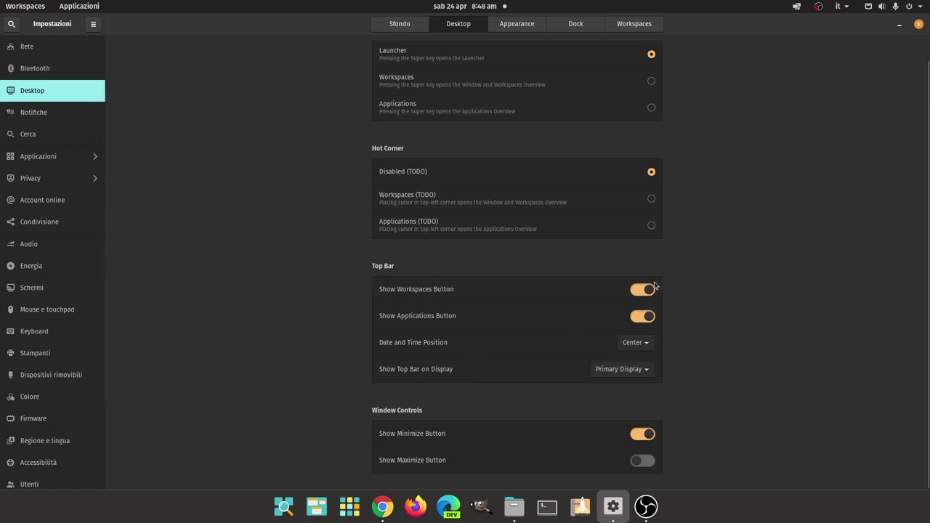
{"action": "left_click", "coordinate": [646, 319]}
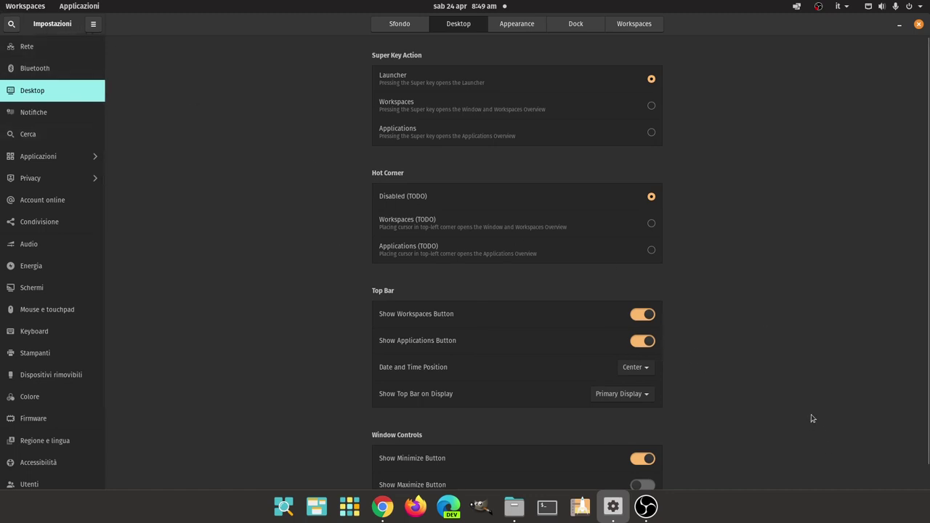
Look through the Date and Time Position and Show Top Bar on Display choices, keeping Center and Primary Display.
{"action": "scroll", "coordinate": [753, 356], "scroll_direction": "down", "scroll_amount": 1}
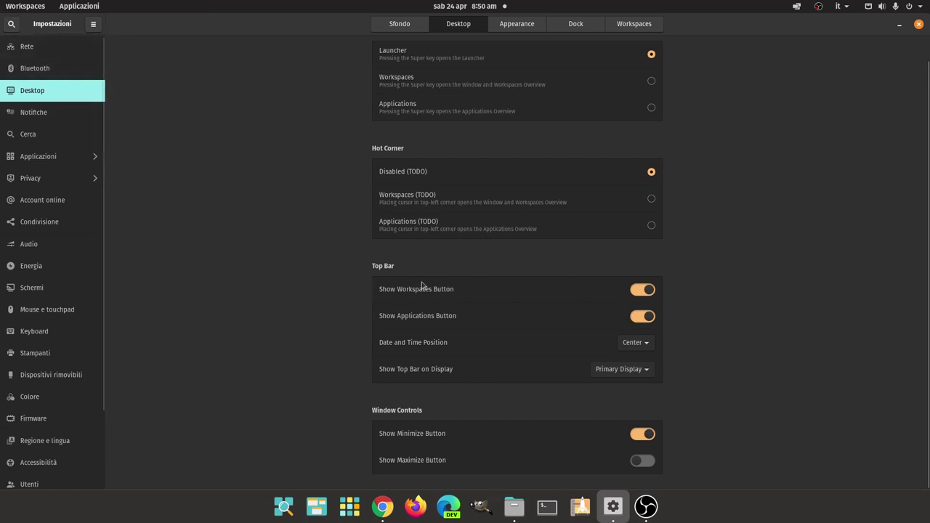
{"action": "left_click", "coordinate": [648, 346]}
{"action": "left_click", "coordinate": [650, 350]}
{"action": "left_click", "coordinate": [648, 348]}
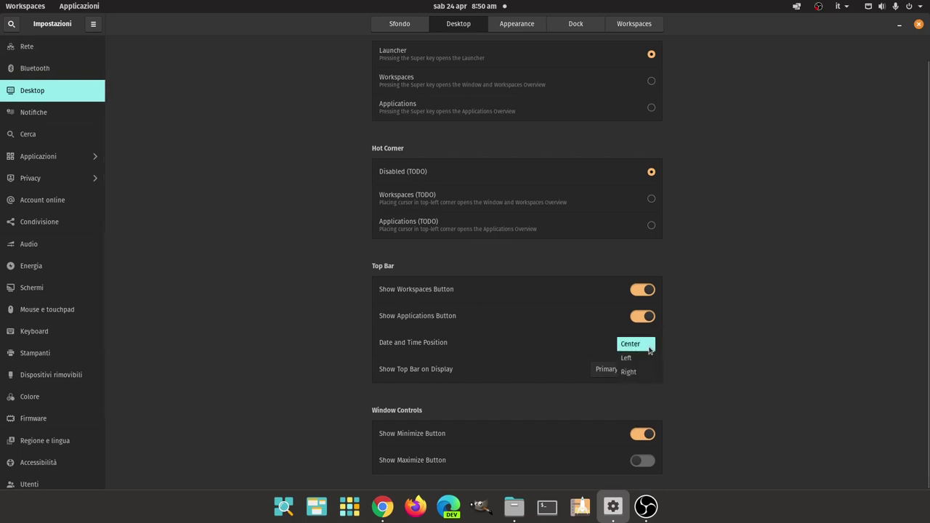
{"action": "left_click", "coordinate": [694, 336]}
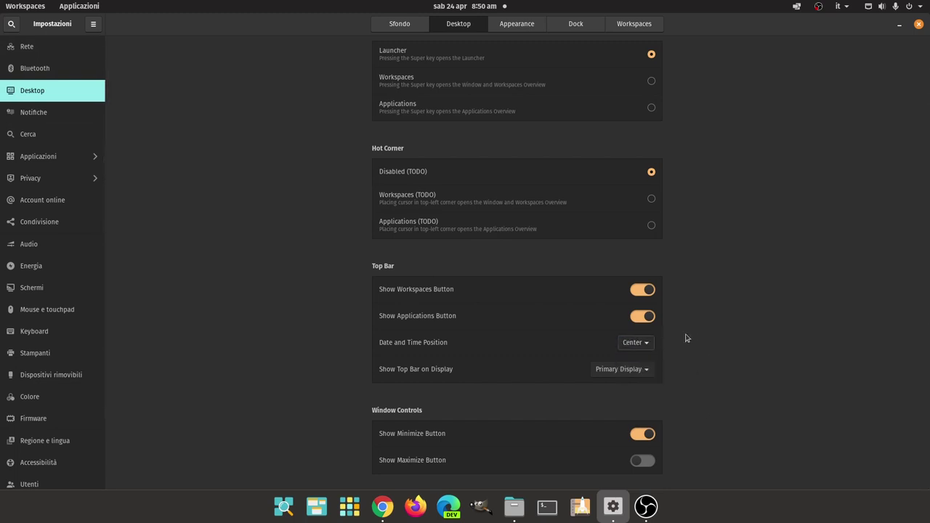
{"action": "left_click", "coordinate": [641, 342]}
{"action": "left_click", "coordinate": [643, 342]}
{"action": "left_click", "coordinate": [643, 342]}
{"action": "left_click", "coordinate": [642, 343]}
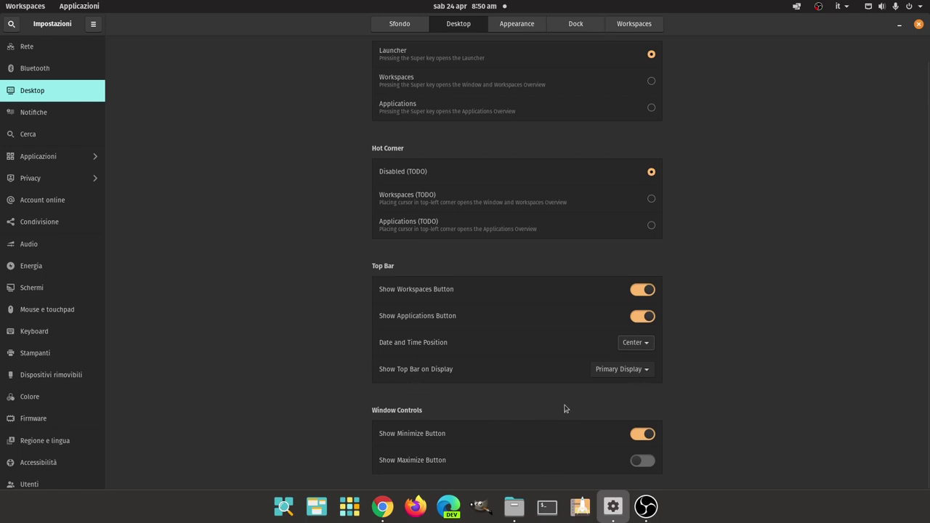
{"action": "left_click", "coordinate": [651, 374]}
{"action": "left_click", "coordinate": [651, 377]}
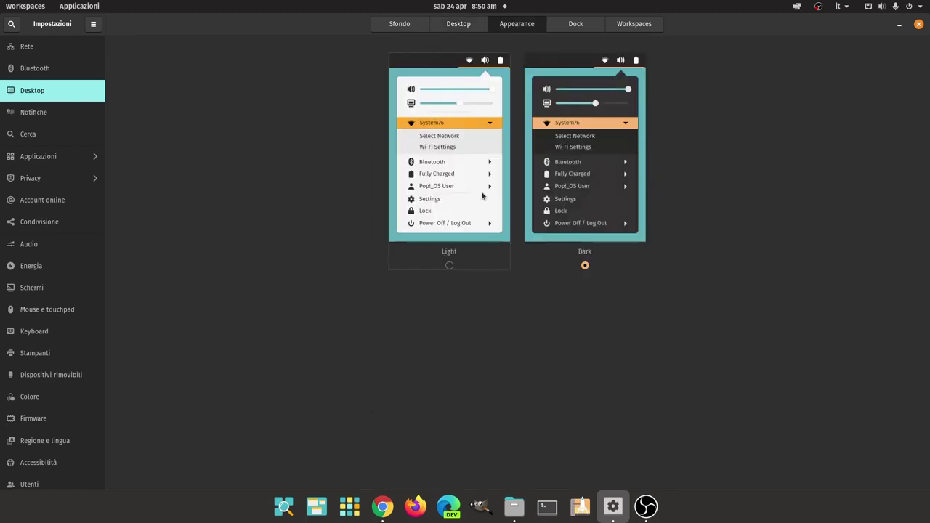
Switch the desktop appearance back and forth between Light and Dark, leaving it set to Dark.
{"action": "left_click", "coordinate": [450, 266]}
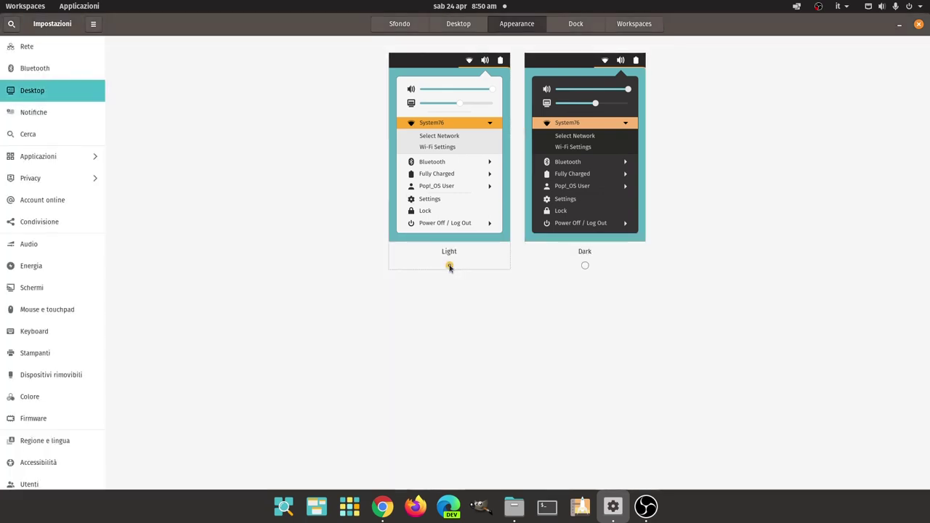
{"action": "left_click", "coordinate": [586, 267]}
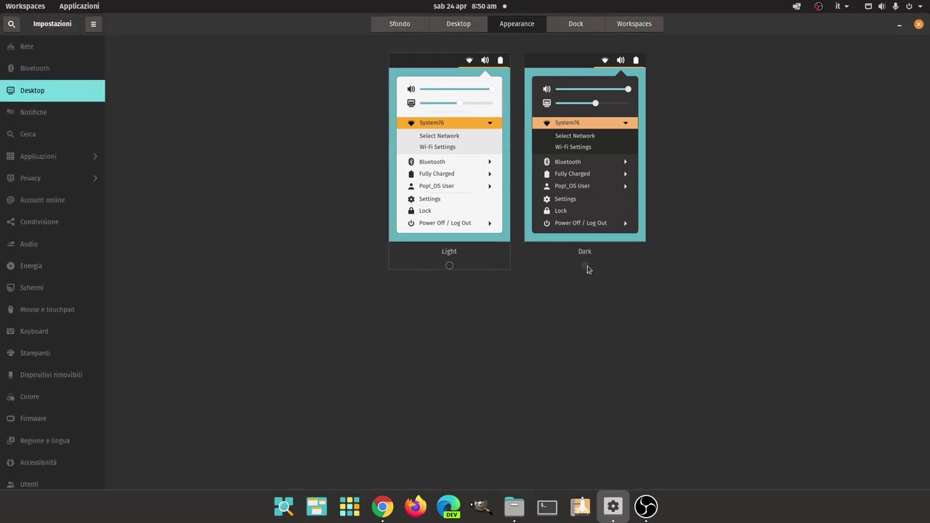
{"action": "left_click", "coordinate": [451, 265]}
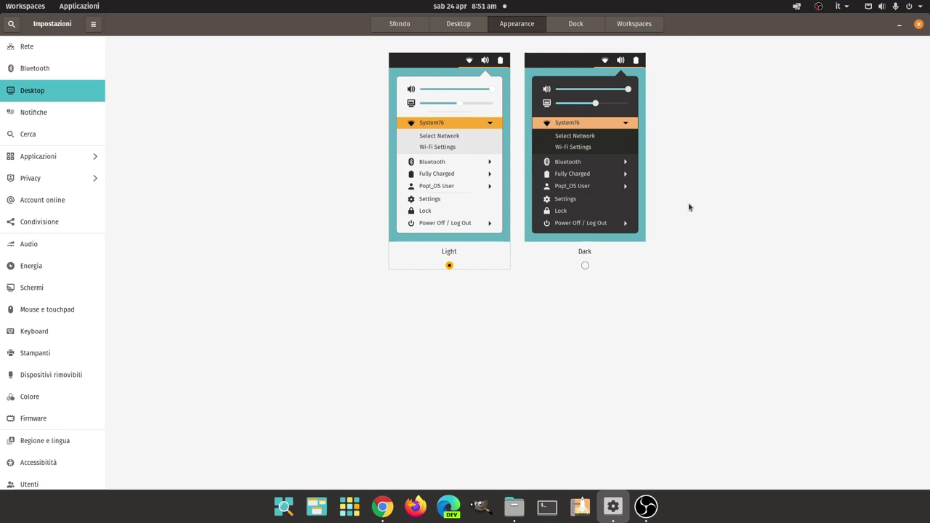
{"action": "left_click", "coordinate": [579, 199]}
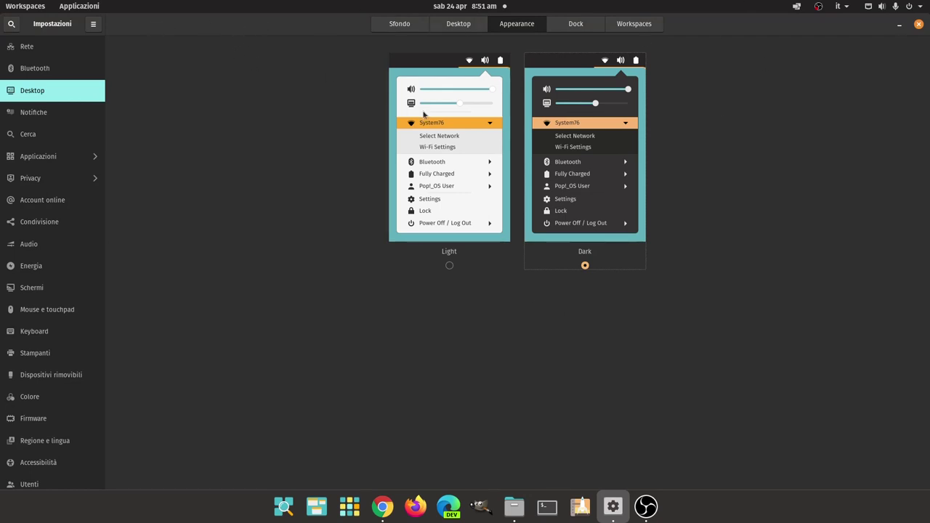
{"action": "left_click", "coordinate": [449, 232]}
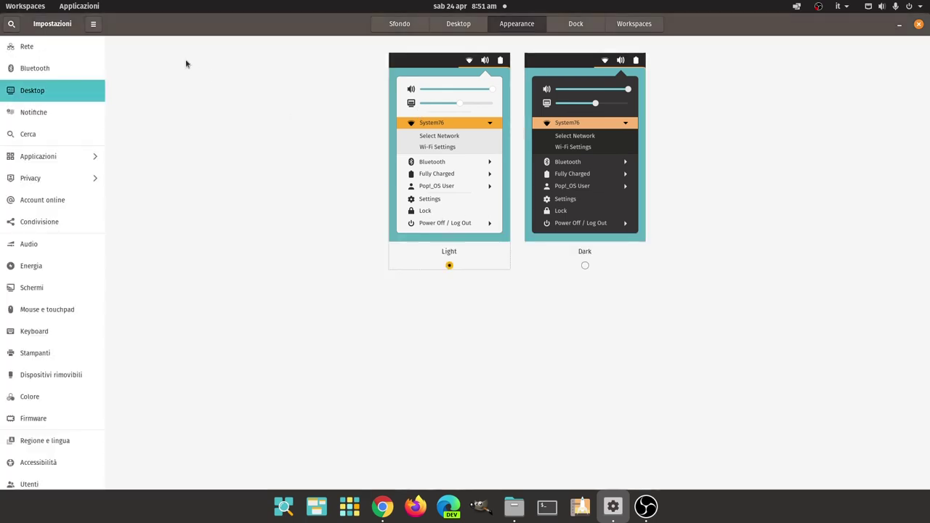
{"action": "left_click", "coordinate": [623, 224]}
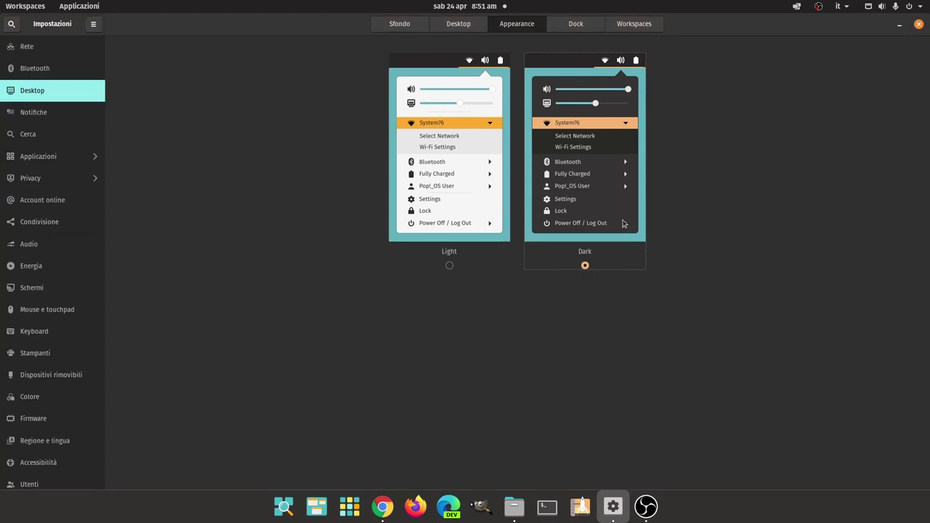
Show the Dock settings and look through the Show Dock on Display choices, keeping Primary Display.
{"action": "left_click", "coordinate": [571, 27]}
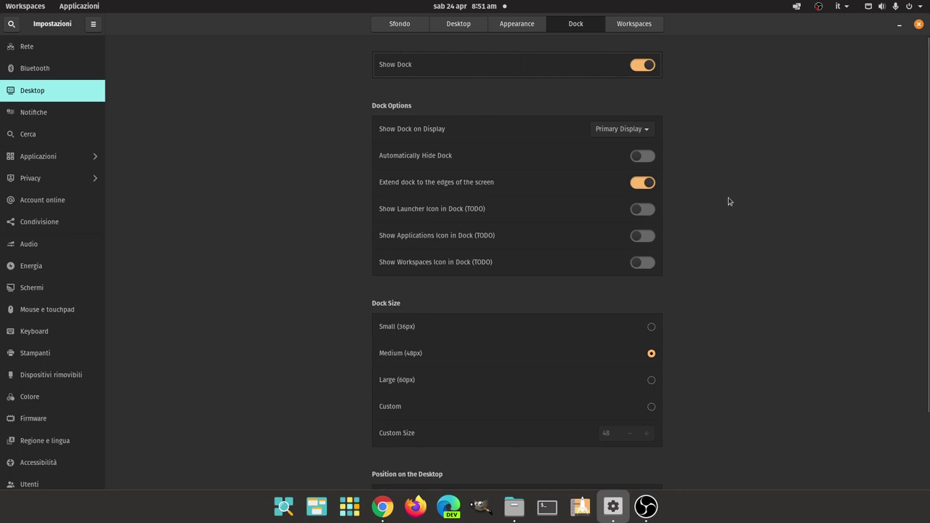
{"action": "left_click", "coordinate": [641, 133]}
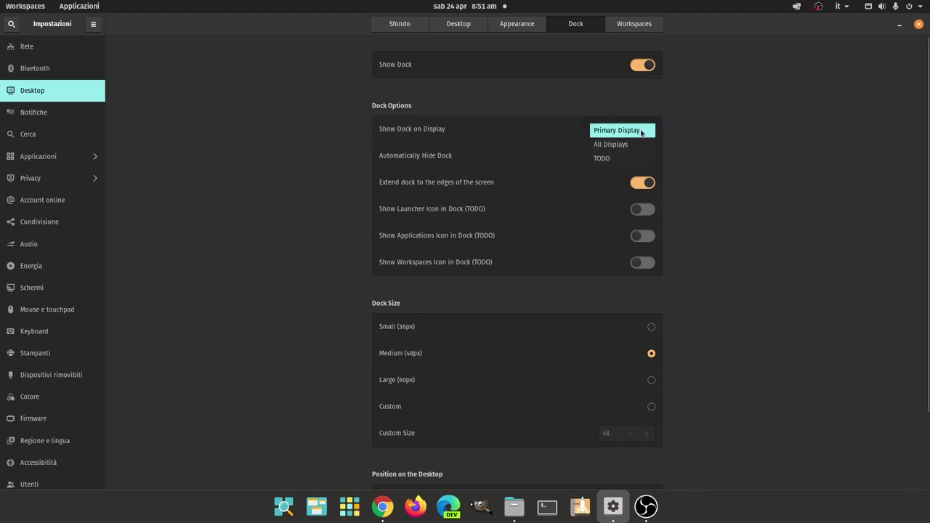
{"action": "left_click", "coordinate": [724, 145]}
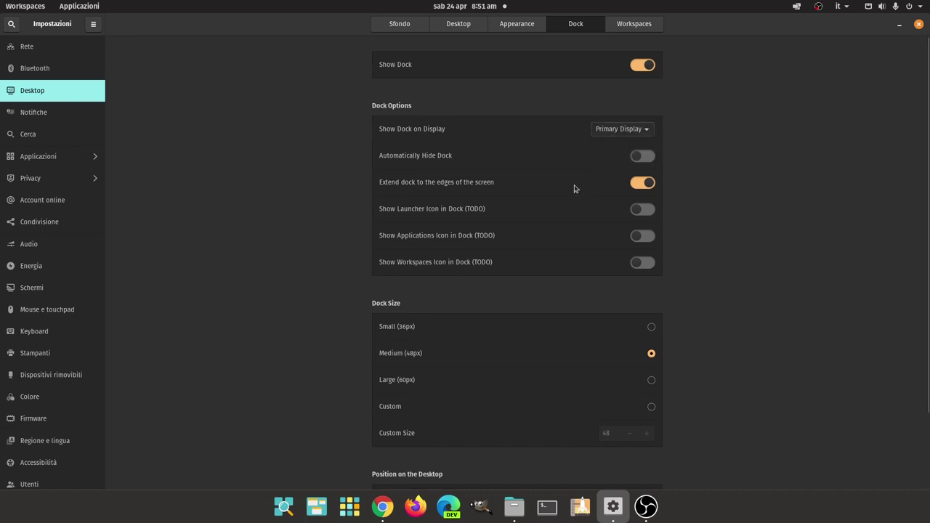
Turn Automatically Hide Dock on and back off, and switch Extend dock to the edges of the screen off and back on.
{"action": "left_click", "coordinate": [642, 157]}
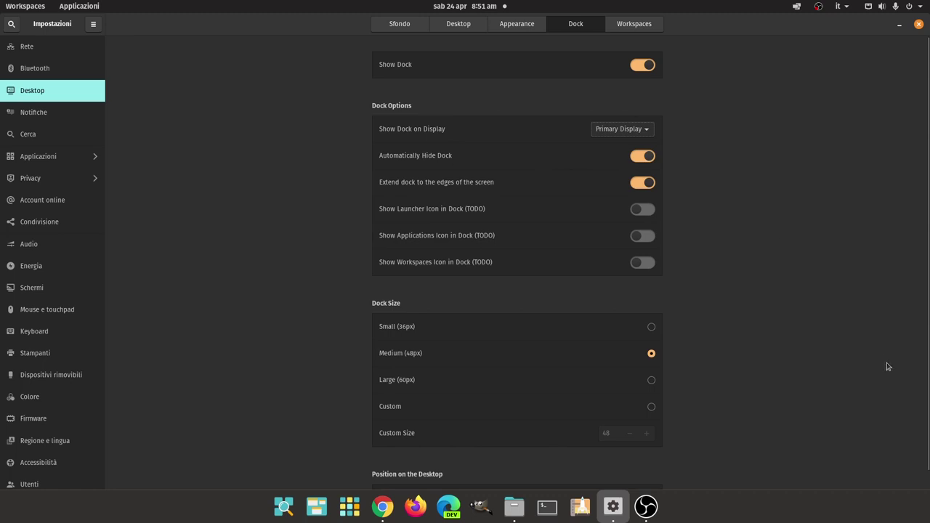
{"action": "mouse_move", "coordinate": [752, 521]}
{"action": "left_click", "coordinate": [650, 158]}
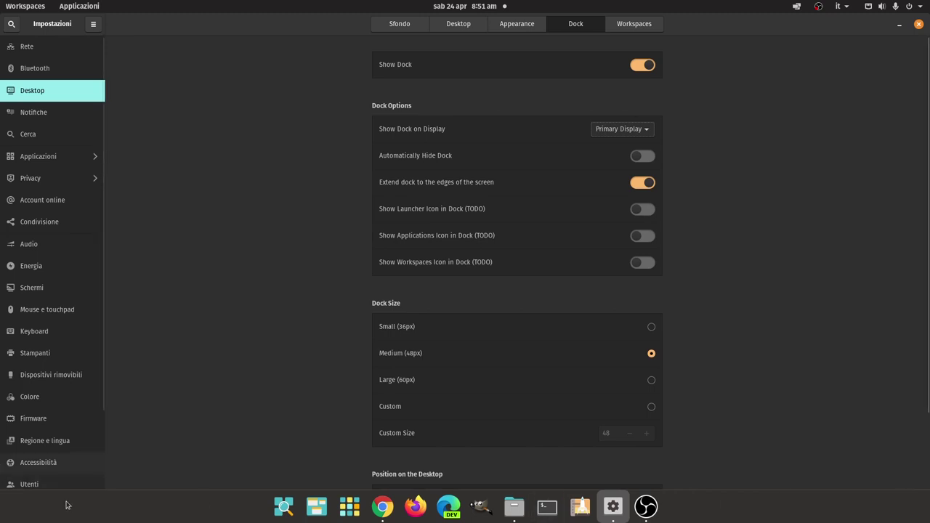
{"action": "left_click", "coordinate": [639, 183]}
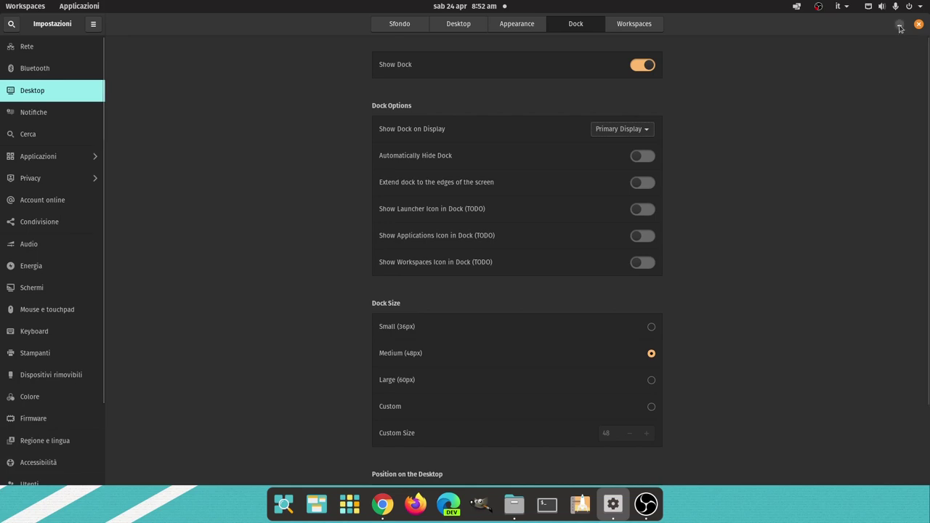
{"action": "left_click_drag", "start_coordinate": [756, 23], "coordinate": [712, 14]}
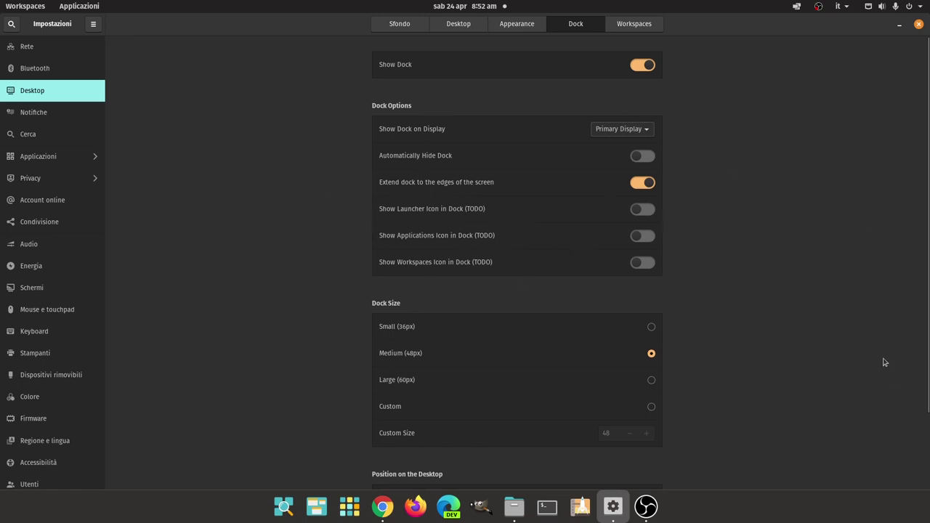
Try the Small (36px) dock size and return the dock to Medium (48px).
{"action": "scroll", "coordinate": [777, 291], "scroll_direction": "down", "scroll_amount": 1}
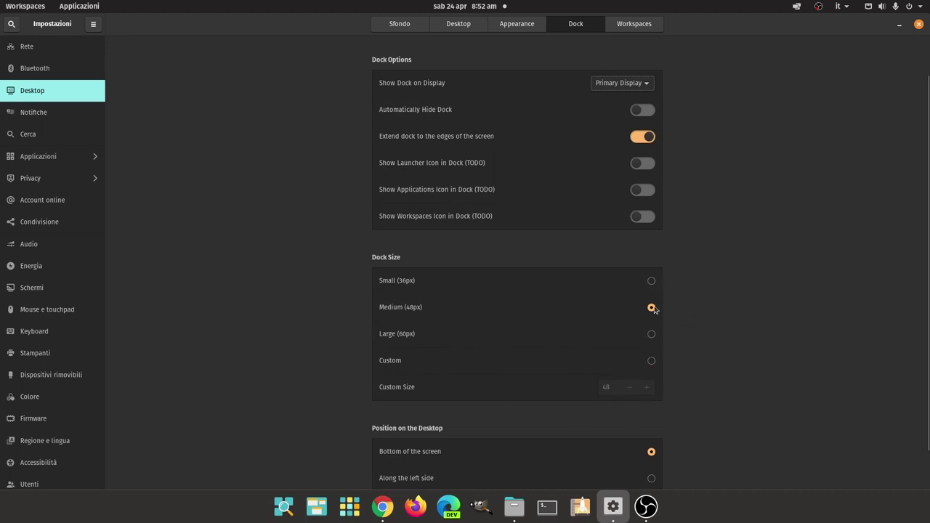
{"action": "left_click", "coordinate": [652, 281]}
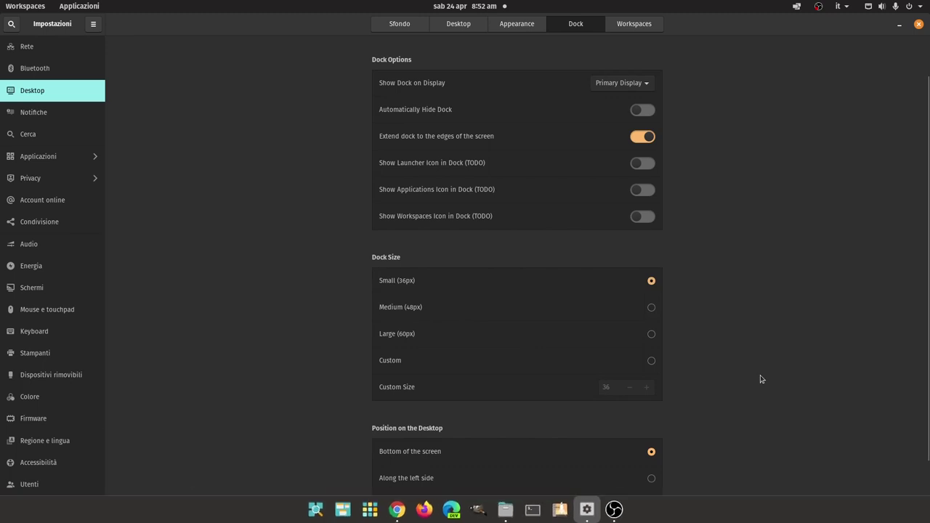
{"action": "left_click", "coordinate": [650, 311]}
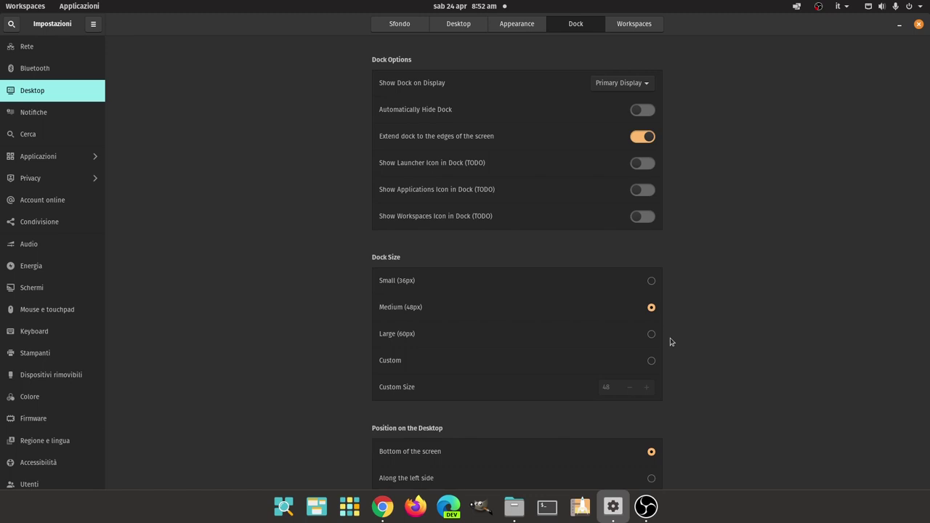
Place the dock along the left side, then along the right side, and return it to the bottom of the screen.
{"action": "scroll", "coordinate": [671, 341], "scroll_direction": "down", "scroll_amount": 1}
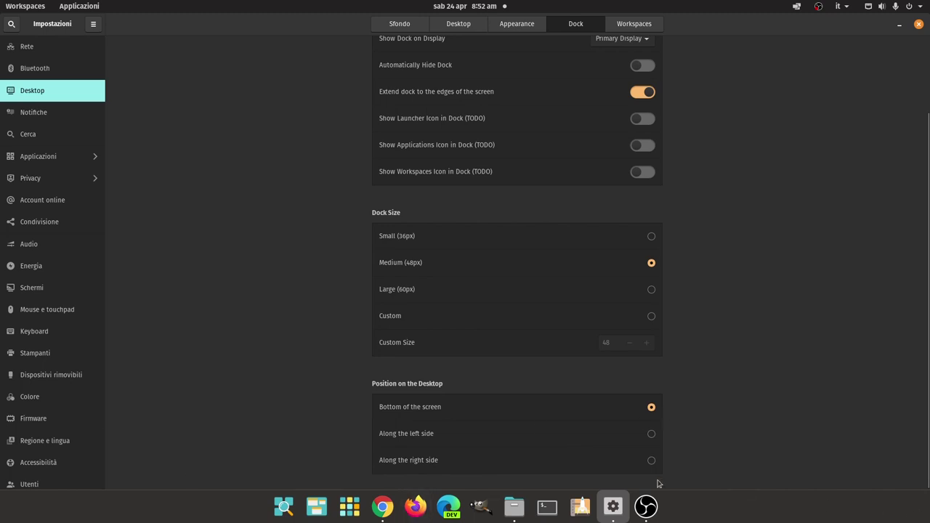
{"action": "left_click", "coordinate": [651, 433]}
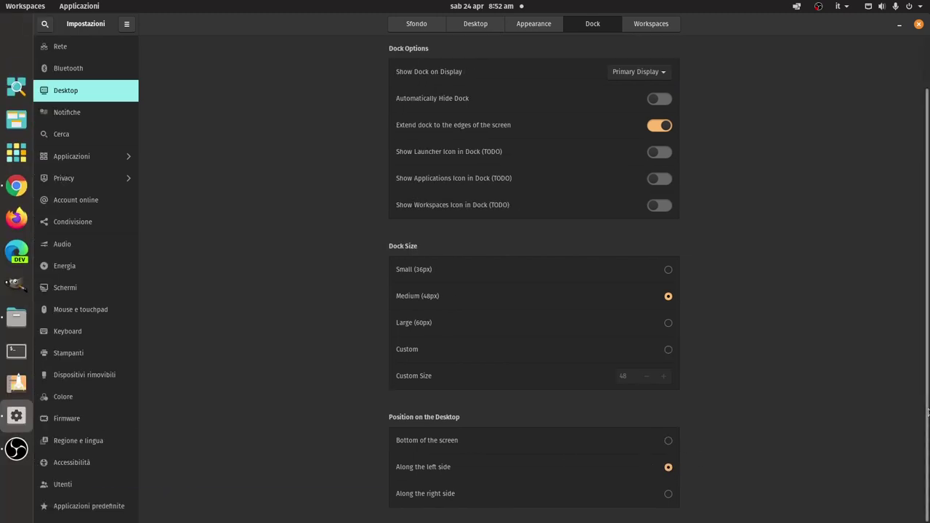
{"action": "left_click", "coordinate": [669, 495]}
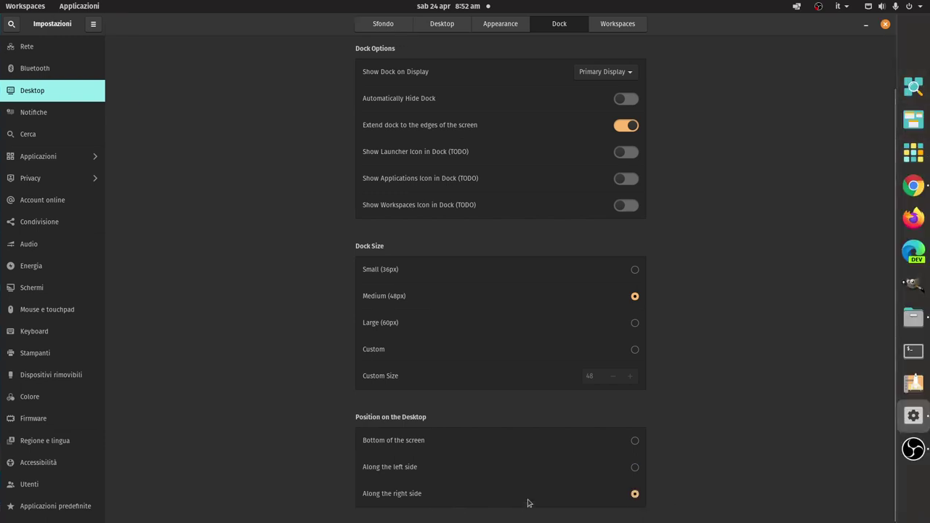
{"action": "left_click", "coordinate": [635, 440]}
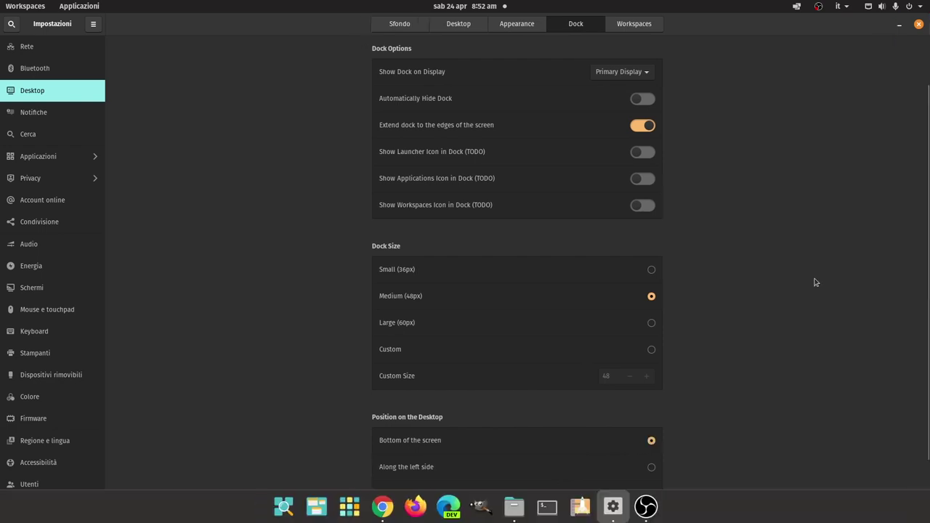
Show the Workspaces settings and restore the maximized Settings window to its smaller floating size.
{"action": "left_click", "coordinate": [650, 27]}
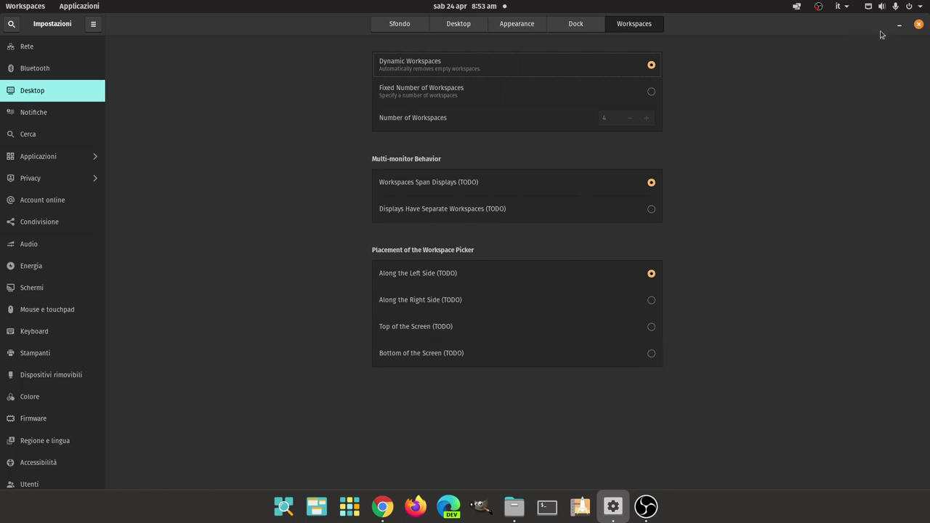
{"action": "double_click", "coordinate": [825, 24]}
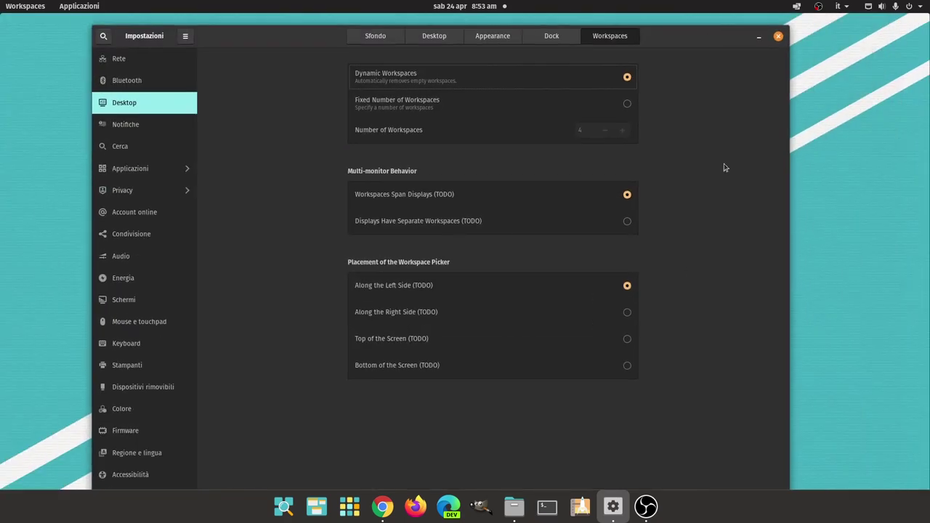
Minimize the Settings window and bring it back from the dock twice, and maximize it.
{"action": "left_click", "coordinate": [759, 36]}
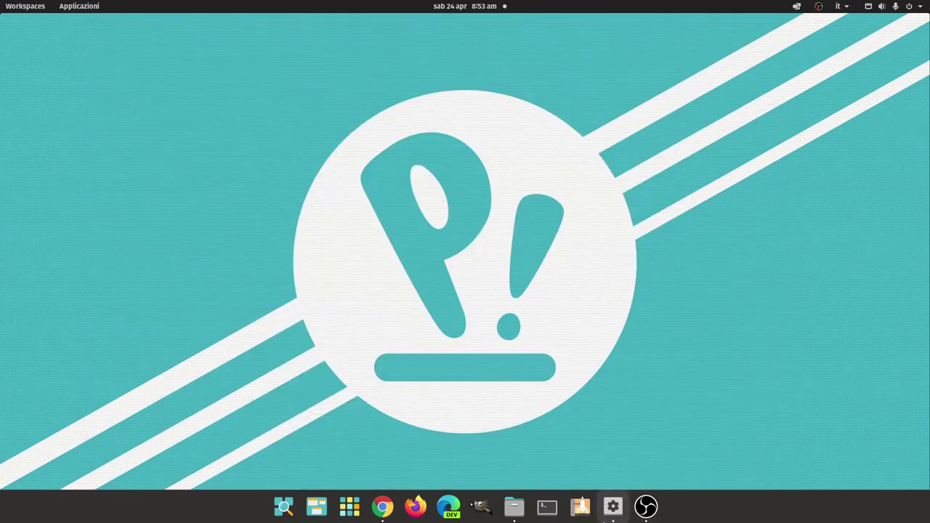
{"action": "left_click", "coordinate": [615, 520]}
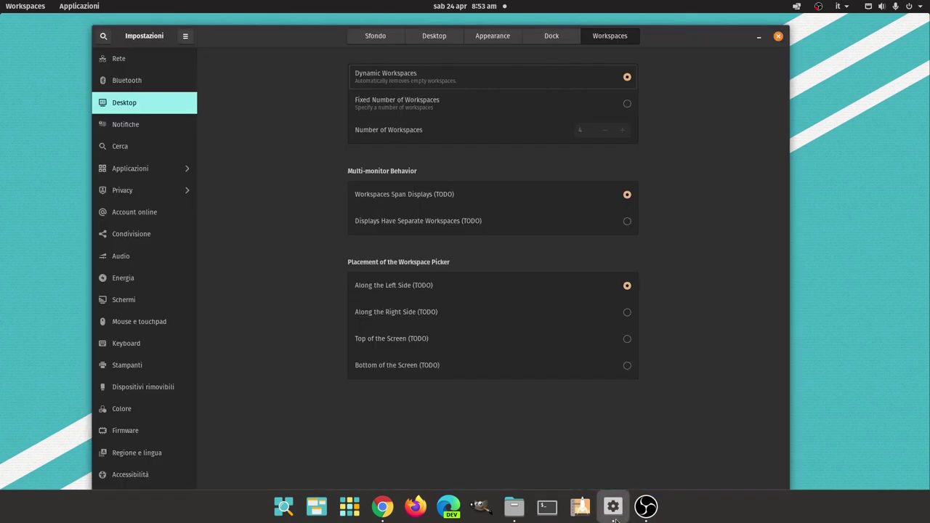
{"action": "left_click", "coordinate": [758, 37]}
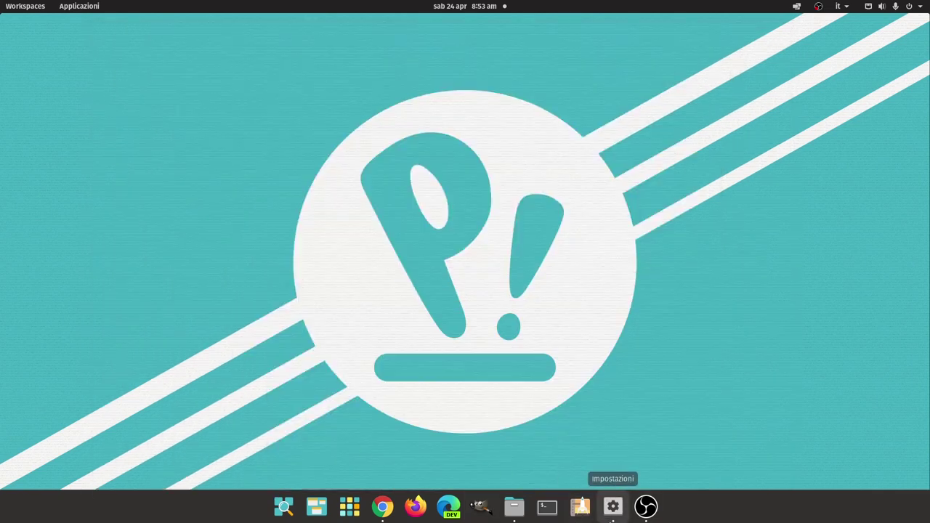
{"action": "left_click", "coordinate": [618, 515]}
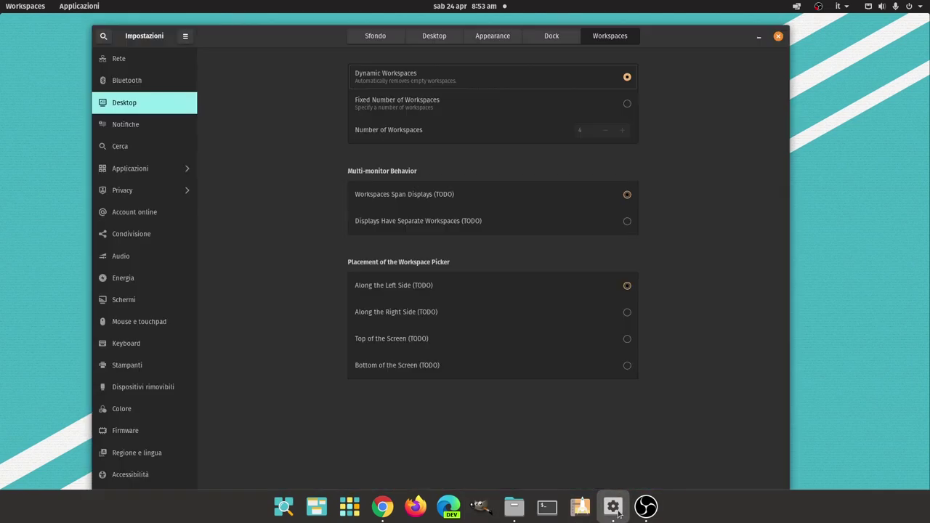
{"action": "double_click", "coordinate": [691, 44]}
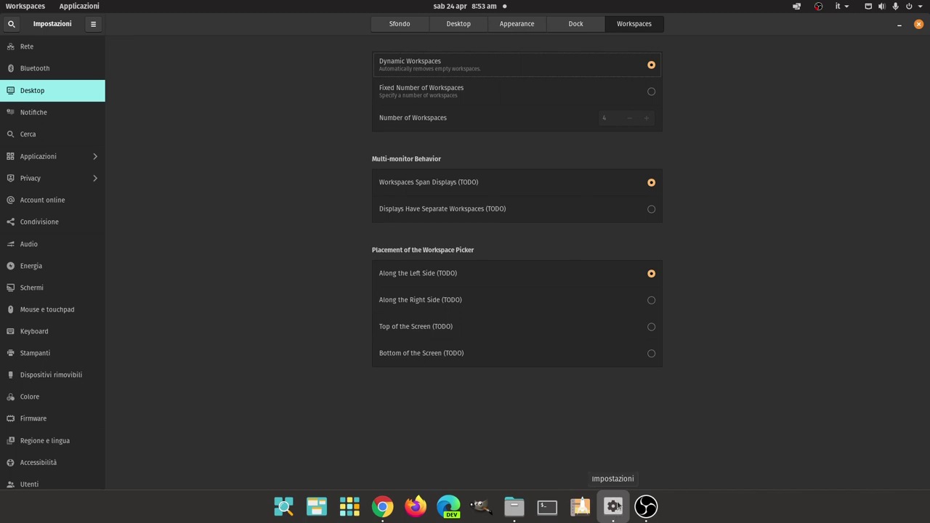
Show the Dock settings again and review the dock options, size and position choices.
{"action": "left_click", "coordinate": [589, 23]}
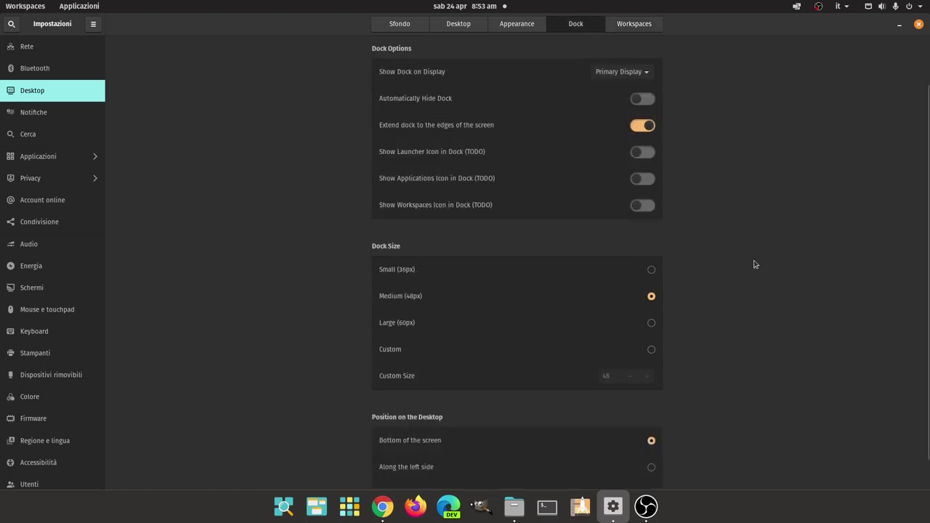
{"action": "scroll", "coordinate": [755, 264], "scroll_direction": "down", "scroll_amount": 1}
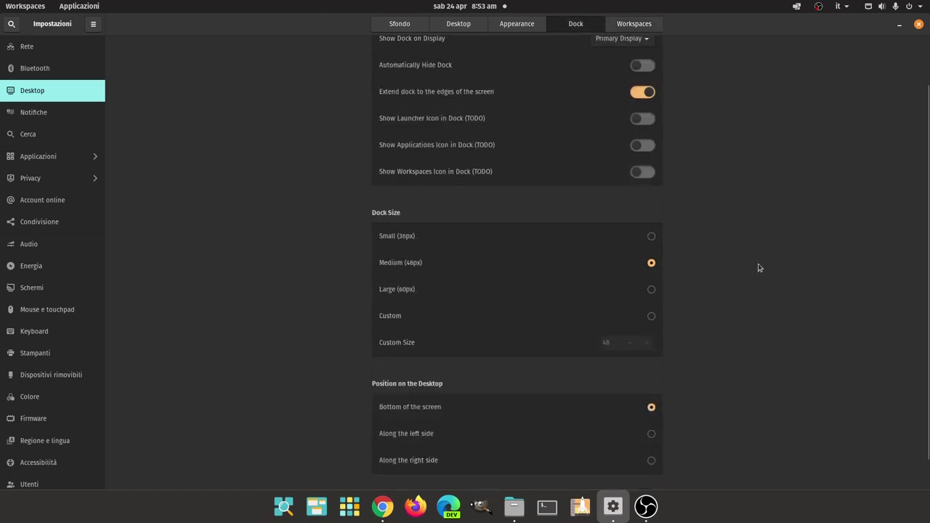
{"action": "scroll", "coordinate": [758, 268], "scroll_direction": "up", "scroll_amount": 3}
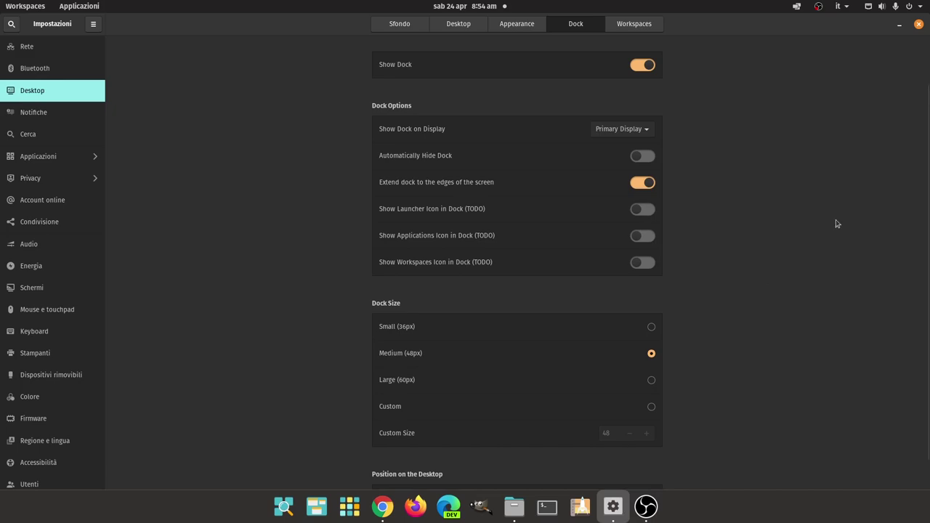
Turn the maximized Settings window into a floating one near the middle of the desktop and show the Informazioni system details.
{"action": "left_click_drag", "start_coordinate": [830, 24], "coordinate": [789, 140]}
{"action": "left_click_drag", "start_coordinate": [638, 70], "coordinate": [721, 58]}
{"action": "left_click_drag", "start_coordinate": [804, 49], "coordinate": [709, 66]}
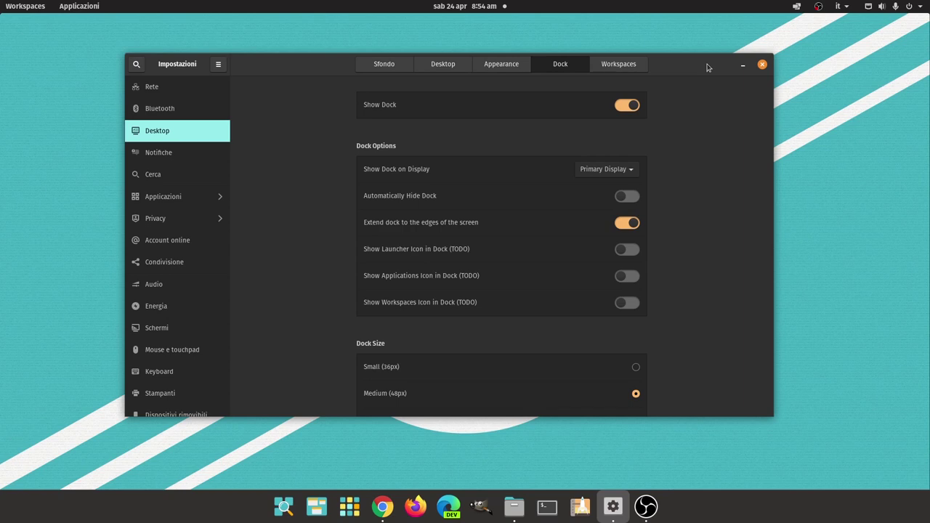
{"action": "scroll", "coordinate": [218, 374], "scroll_direction": "down", "scroll_amount": 5}
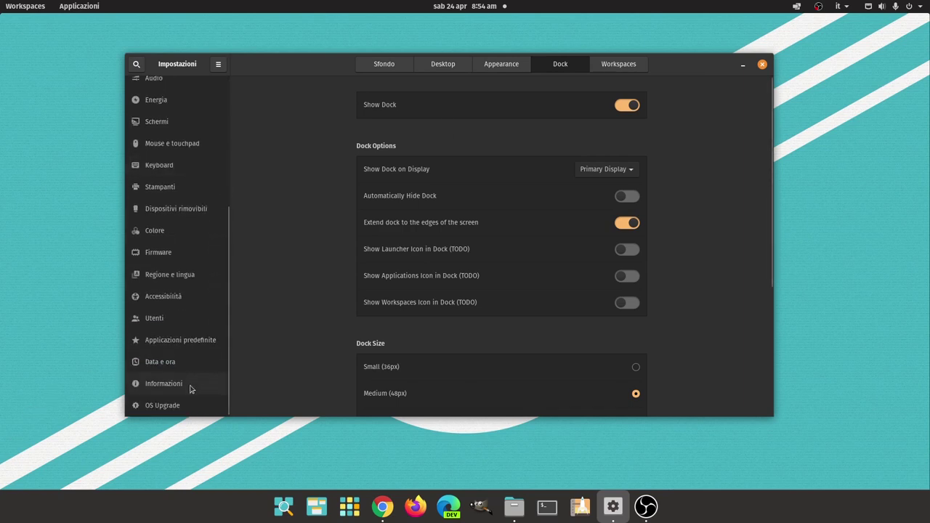
{"action": "left_click", "coordinate": [190, 386]}
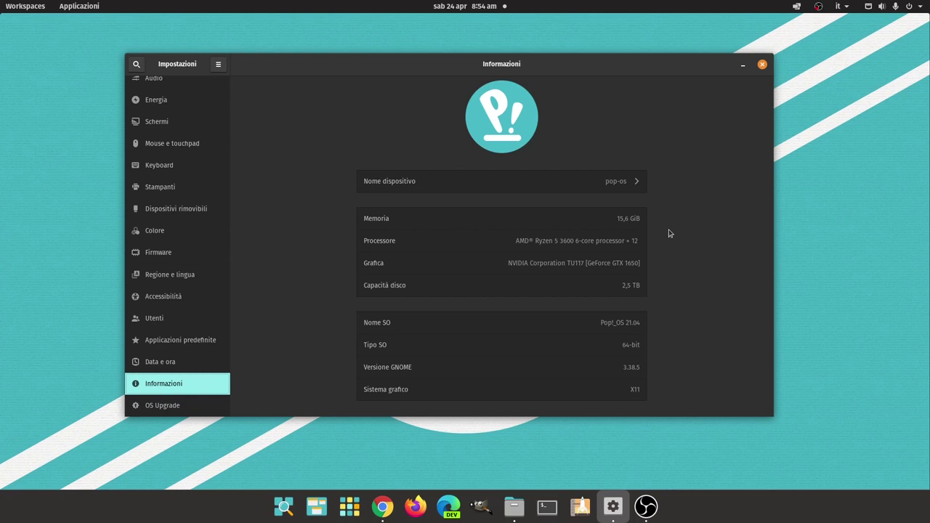
Search the launcher for "ext", open the Extensions app and maximize its window.
{"action": "left_click", "coordinate": [282, 509]}
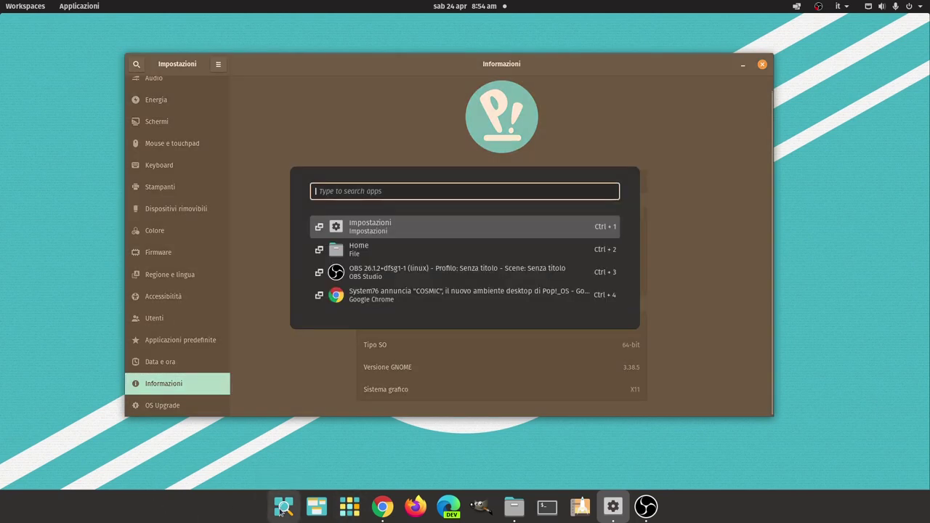
{"action": "type", "text": "ext"}
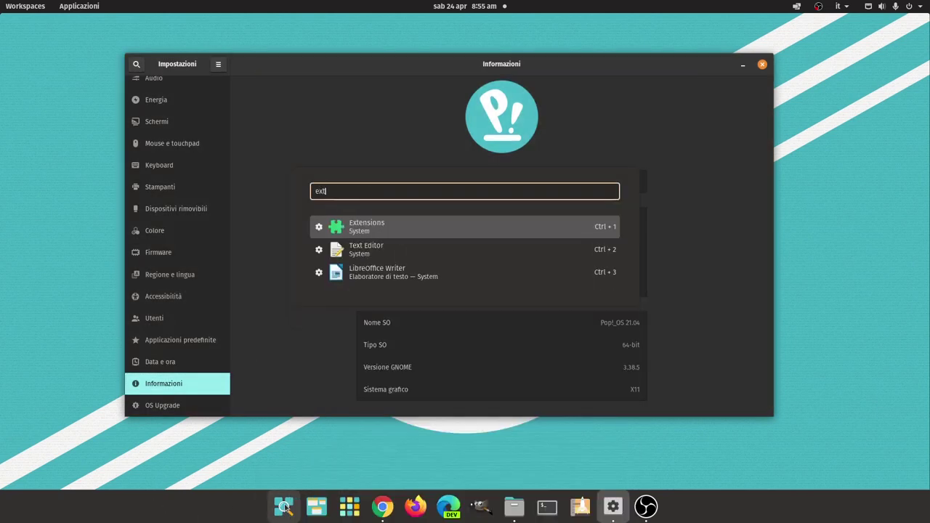
{"action": "key", "text": "Return"}
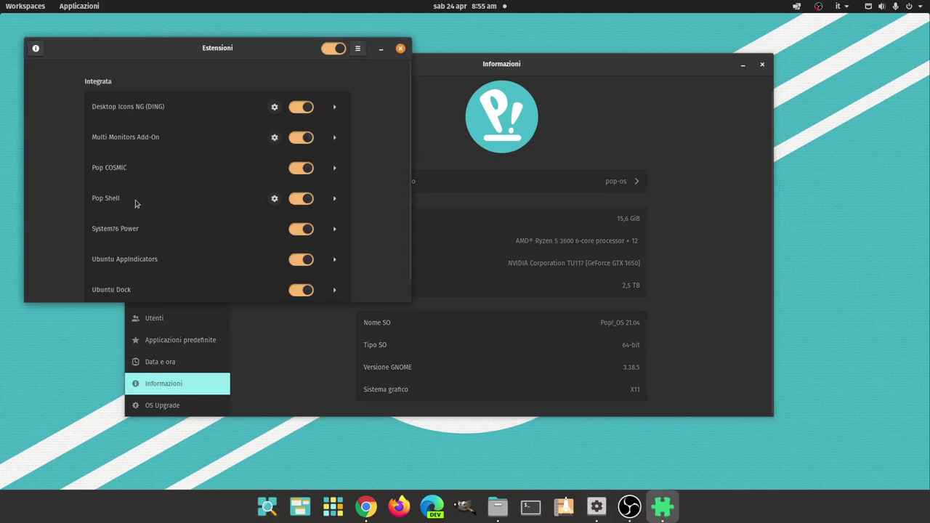
{"action": "double_click", "coordinate": [156, 56]}
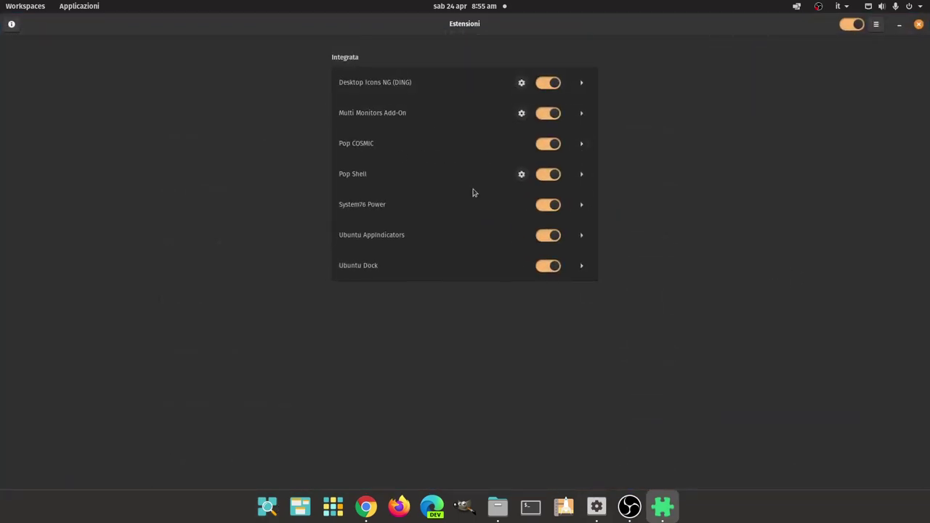
Expand the details of the Pop COSMIC extension and open its website.
{"action": "left_click", "coordinate": [582, 143]}
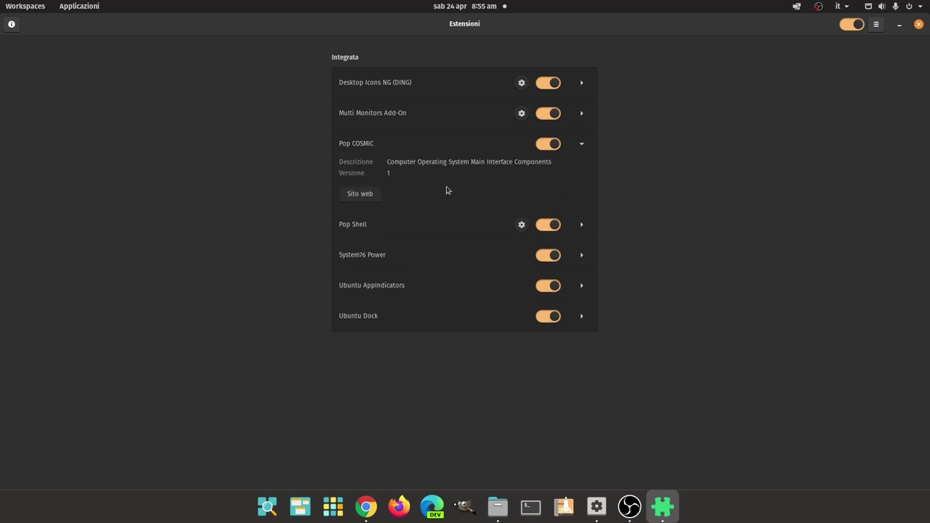
{"action": "left_click", "coordinate": [374, 199]}
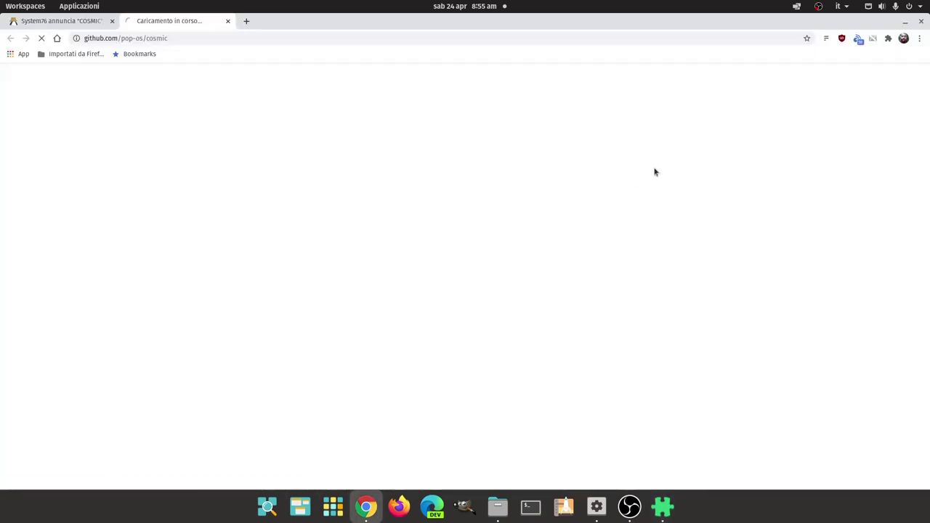
Read through the COSMIC README on GitHub, examining the requirements and the full package installation command for Pop_OS 21.04.
{"action": "scroll", "coordinate": [384, 267], "scroll_direction": "down", "scroll_amount": 5}
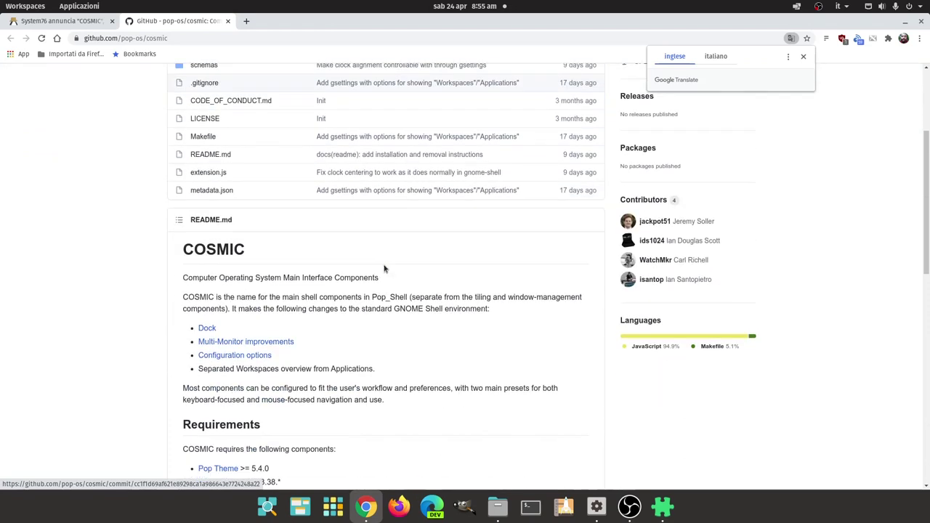
{"action": "scroll", "coordinate": [384, 267], "scroll_direction": "down", "scroll_amount": 5}
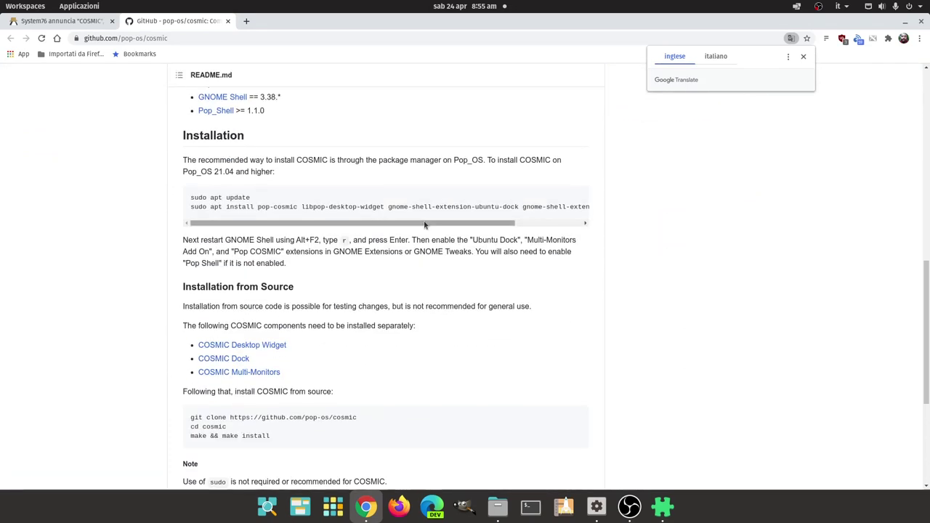
{"action": "left_click", "coordinate": [425, 226]}
{"action": "left_click_drag", "start_coordinate": [265, 234], "coordinate": [492, 231]}
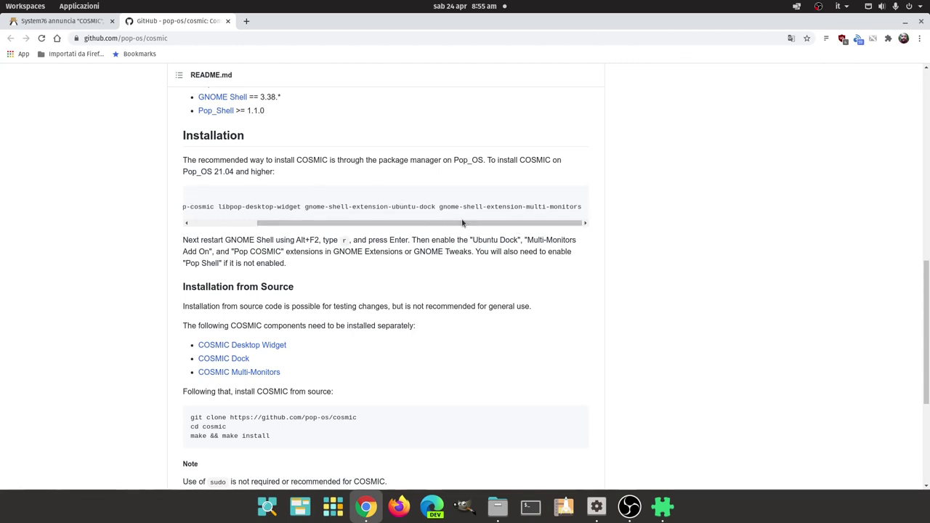
{"action": "left_click_drag", "start_coordinate": [456, 221], "coordinate": [367, 220]}
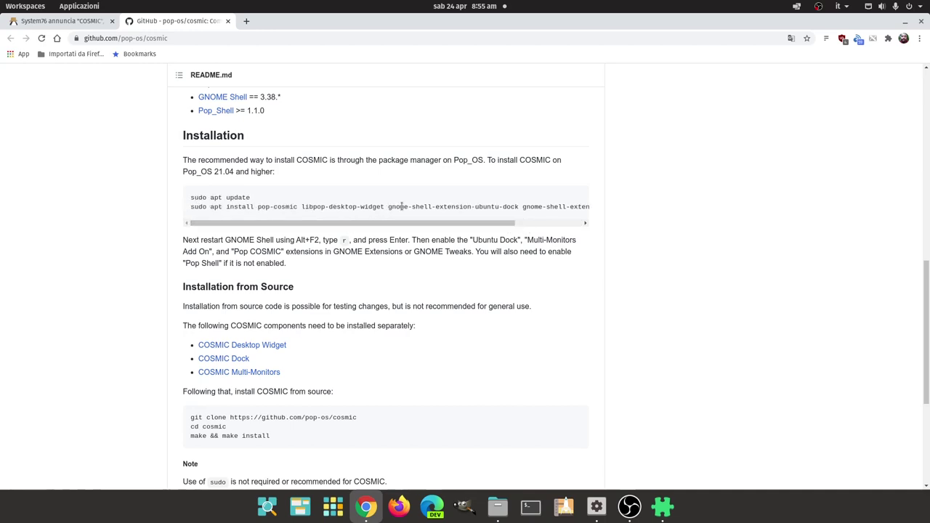
{"action": "scroll", "coordinate": [442, 207], "scroll_direction": "up", "scroll_amount": 10}
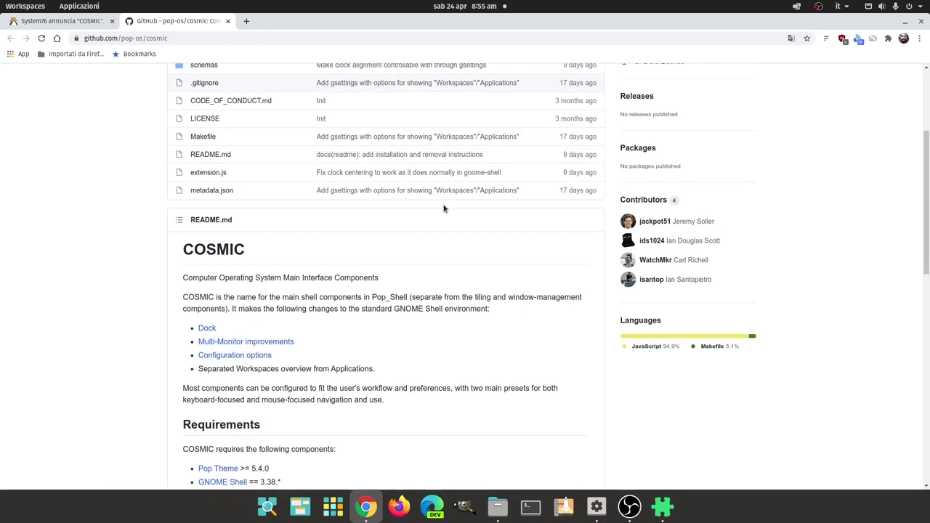
Review the README's COSMIC installation and source-install instructions, and return to the beginning of the Marco's Box article announcing COSMIC.
{"action": "scroll", "coordinate": [443, 209], "scroll_direction": "up", "scroll_amount": 3}
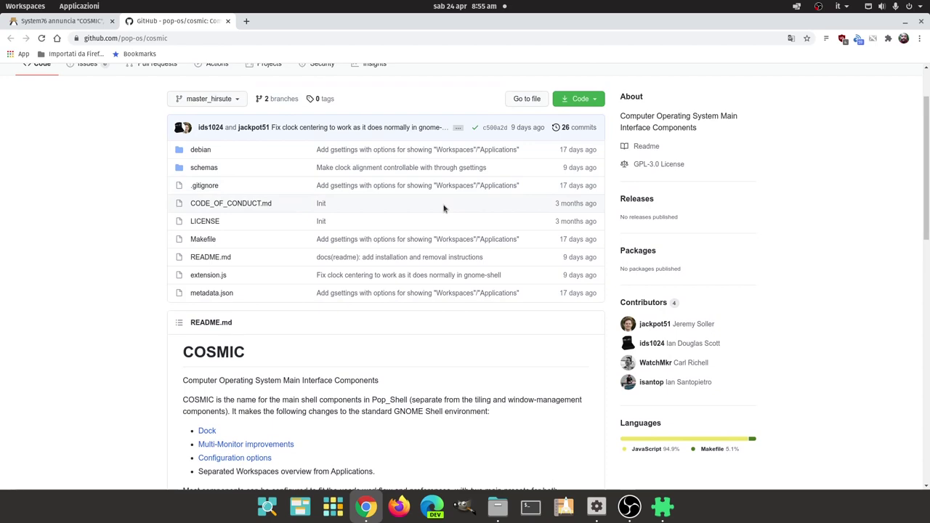
{"action": "scroll", "coordinate": [444, 209], "scroll_direction": "down", "scroll_amount": 14}
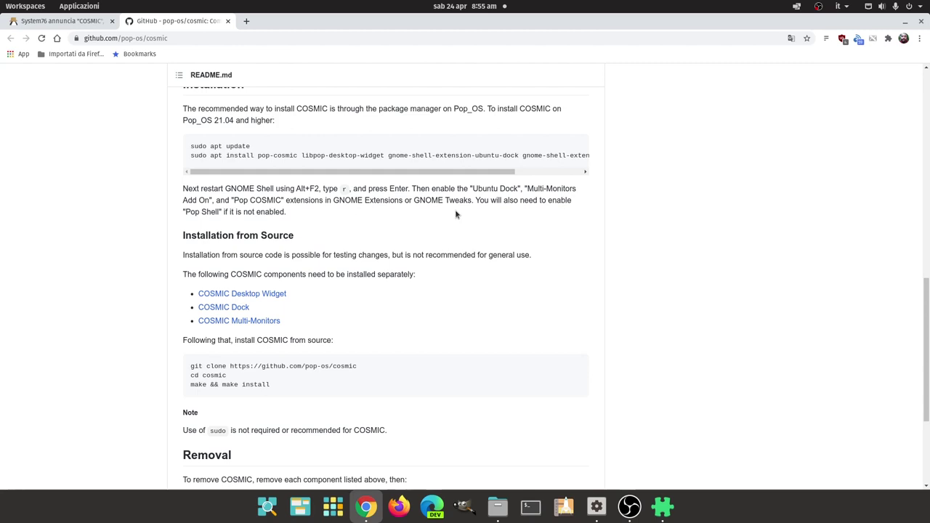
{"action": "left_click", "coordinate": [75, 21]}
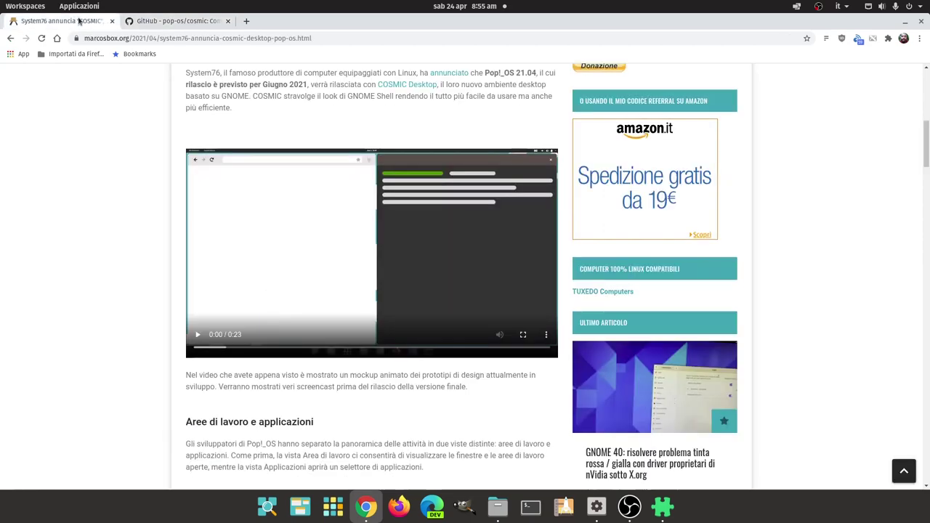
{"action": "scroll", "coordinate": [852, 202], "scroll_direction": "up", "scroll_amount": 10}
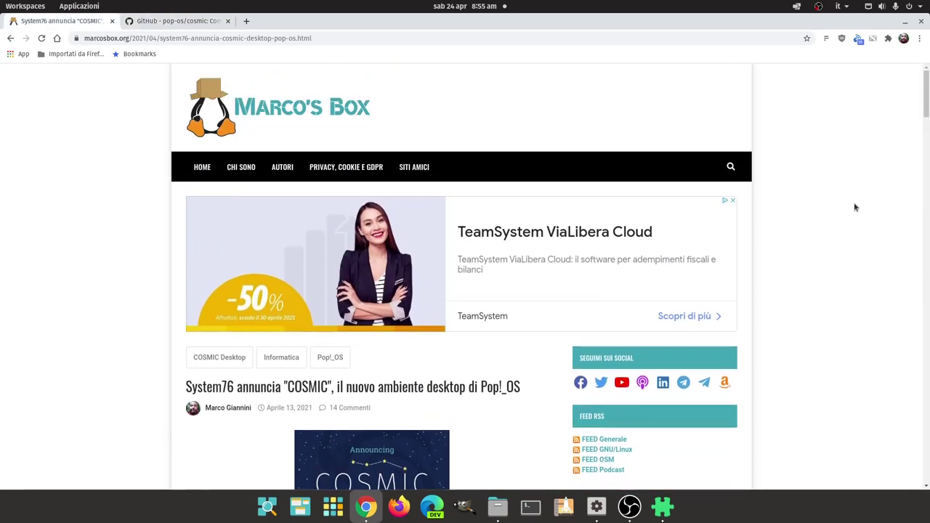
Minimize the browser and close the Extensions window after restoring it to its floating size.
{"action": "left_click", "coordinate": [905, 22]}
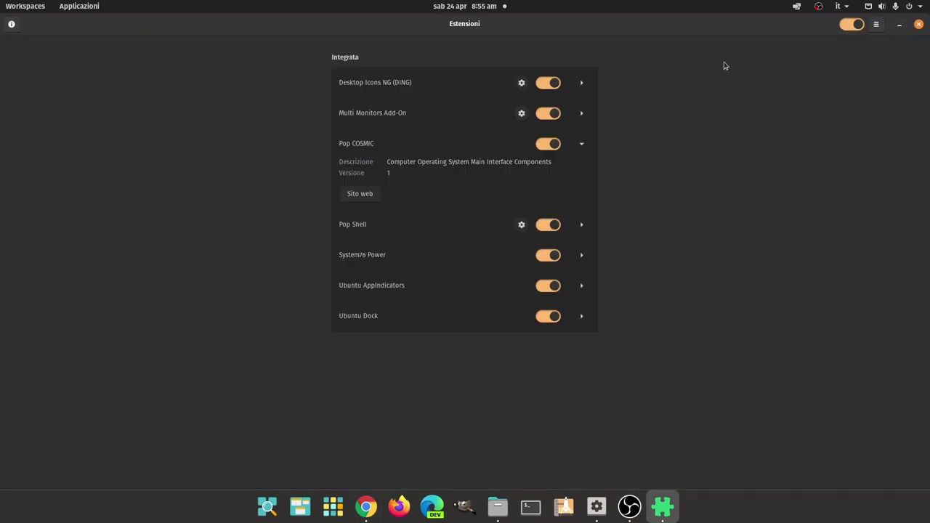
{"action": "double_click", "coordinate": [736, 32]}
{"action": "left_click", "coordinate": [761, 166]}
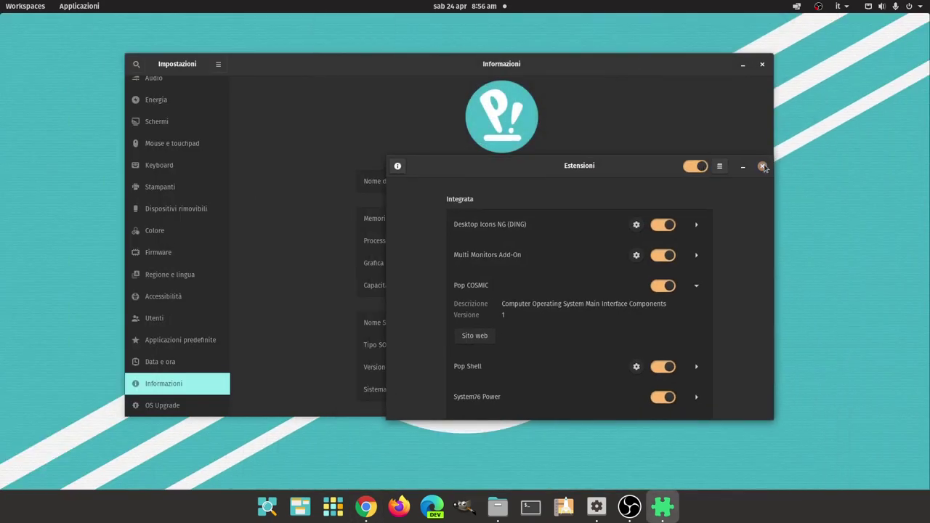